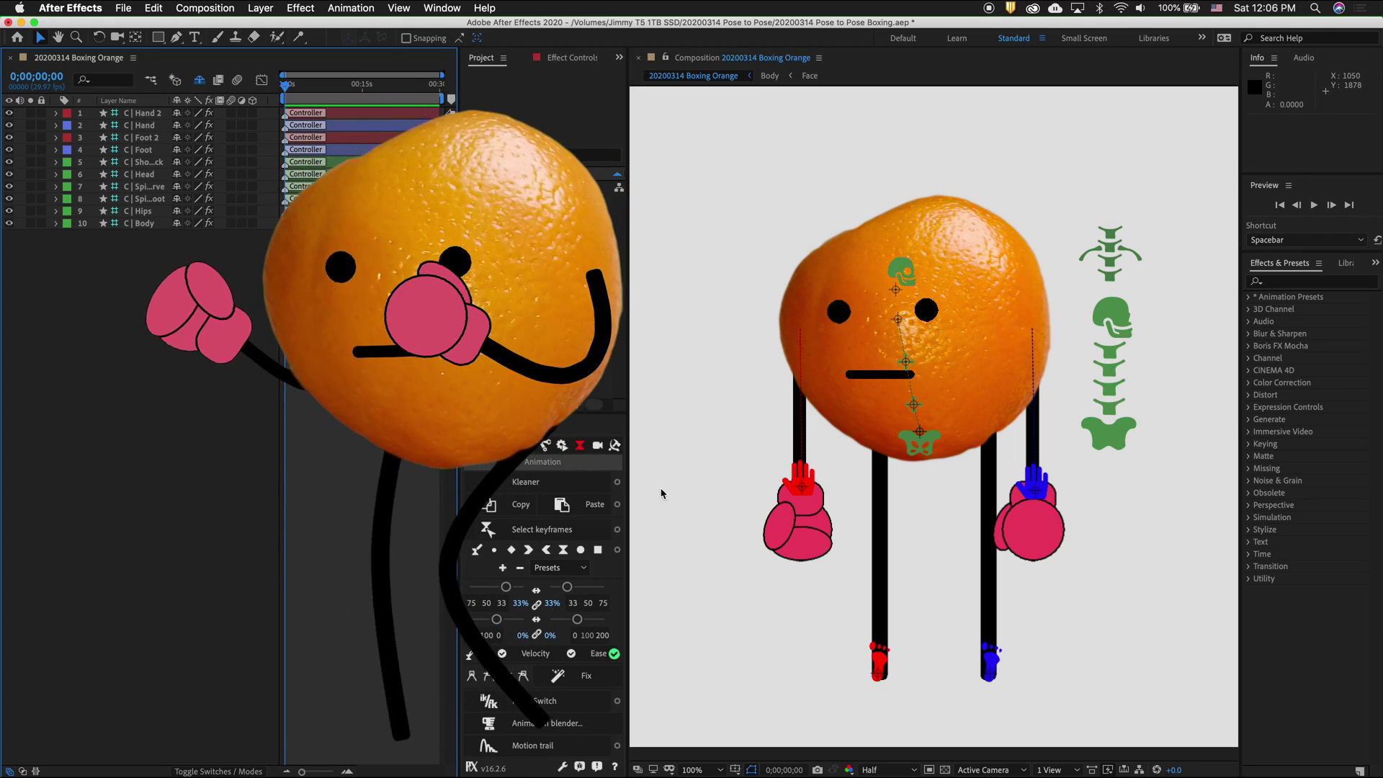
- Test the rig by moving the red glove and the body, undoing each move
{"action": "left_click_drag", "start_coordinate": [801, 484], "coordinate": [725, 426]}
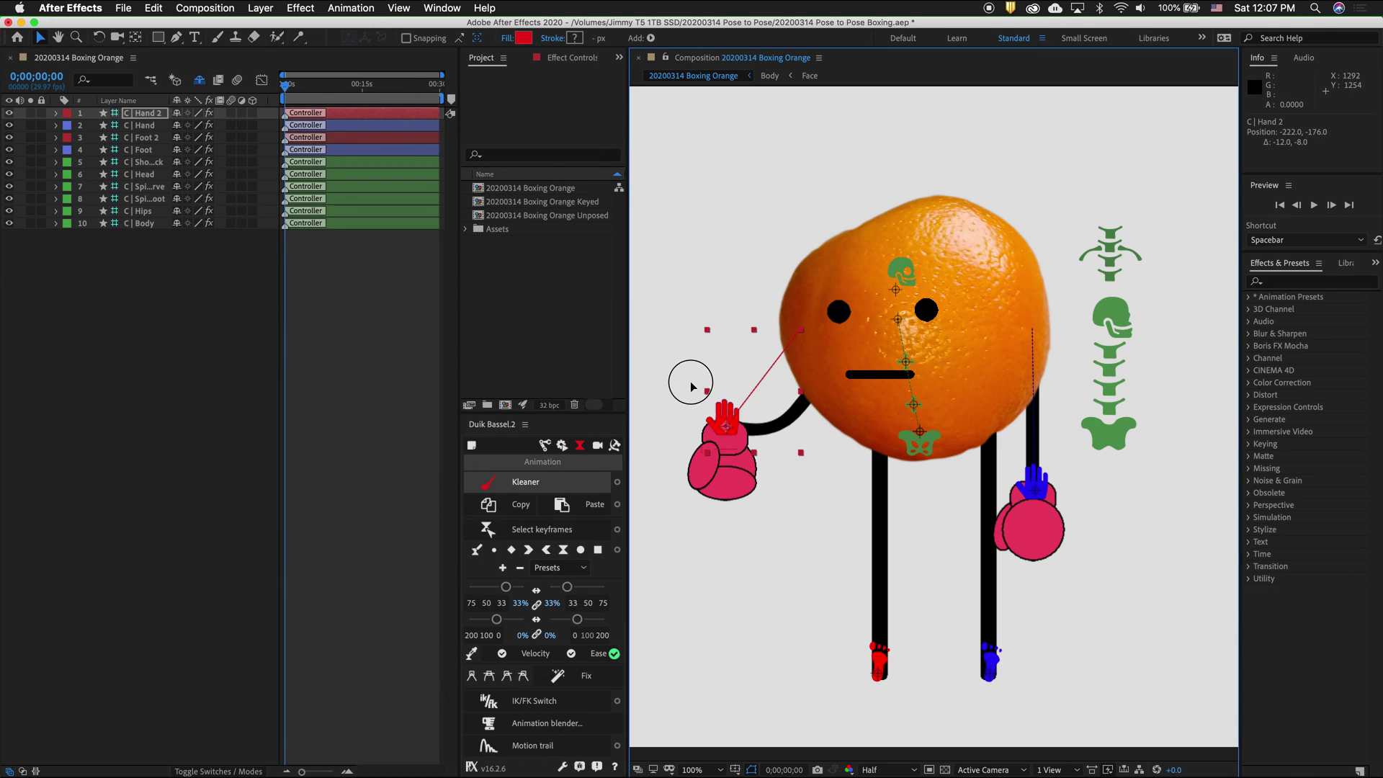
{"action": "key", "text": "cmd+z"}
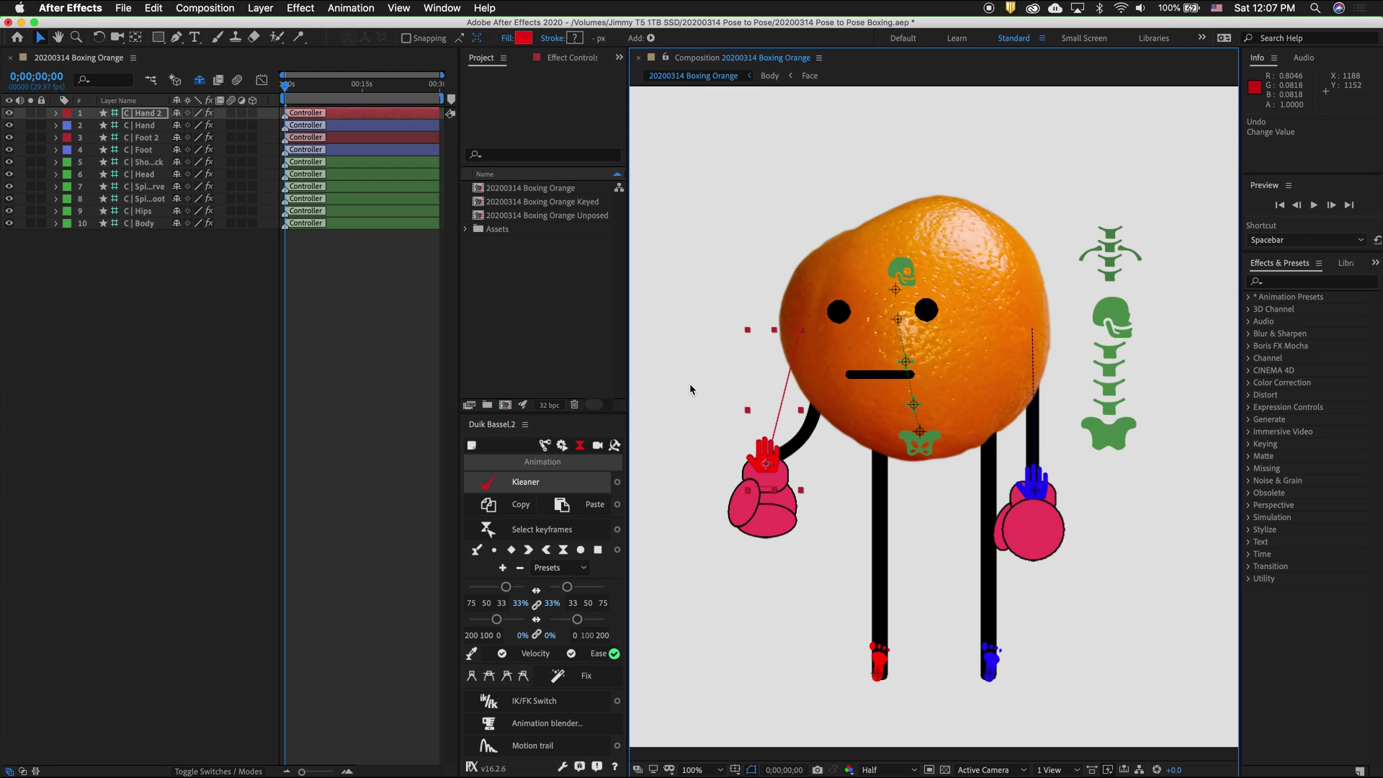
{"action": "key", "text": "cmd+z"}
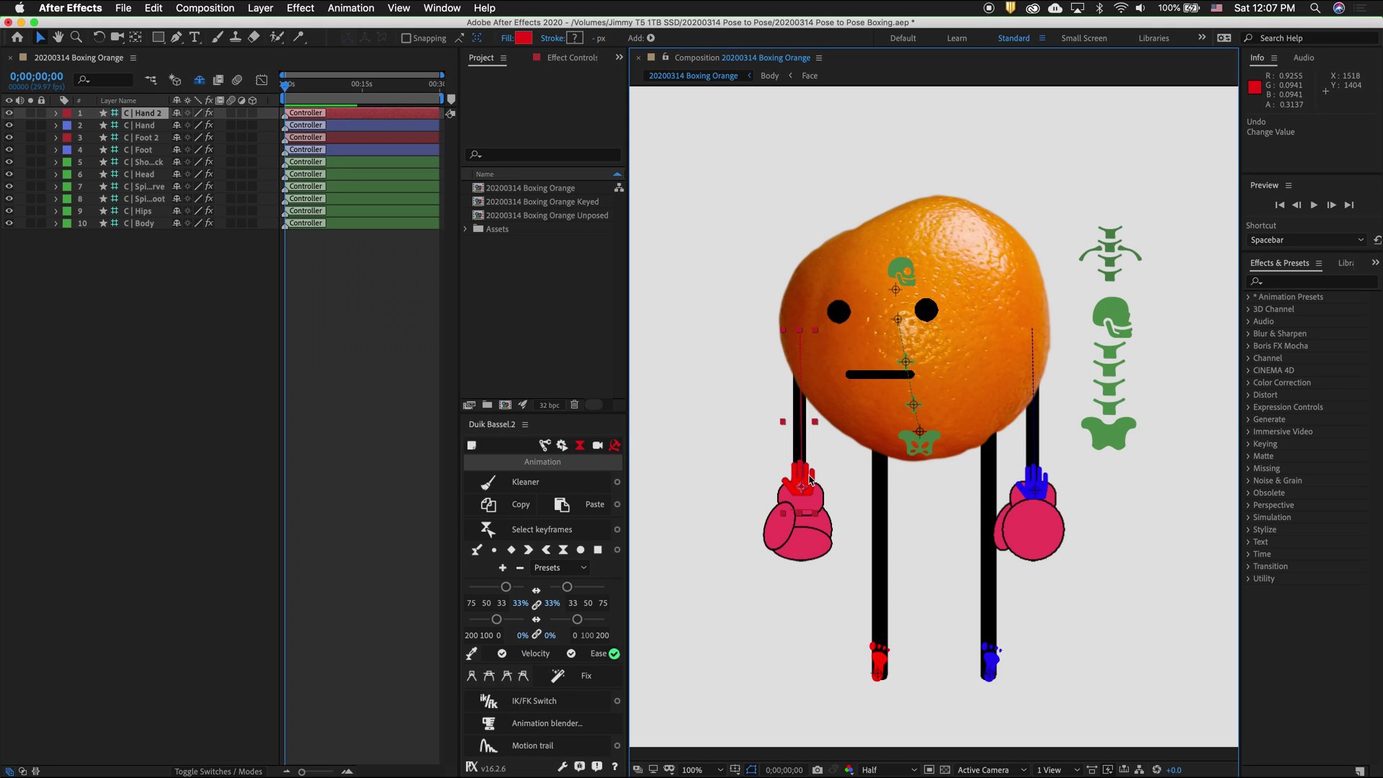
{"action": "left_click_drag", "start_coordinate": [798, 489], "coordinate": [769, 419]}
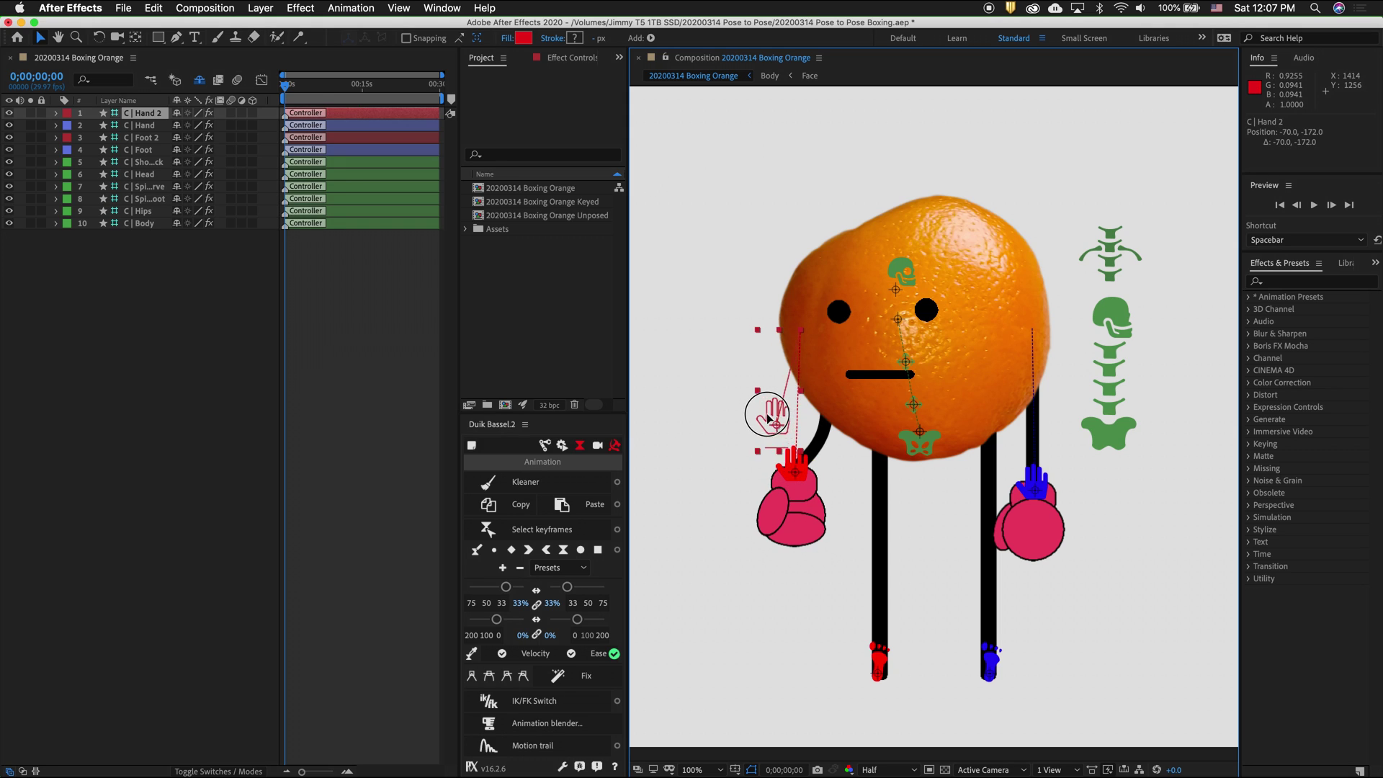
{"action": "key", "text": "super+z"}
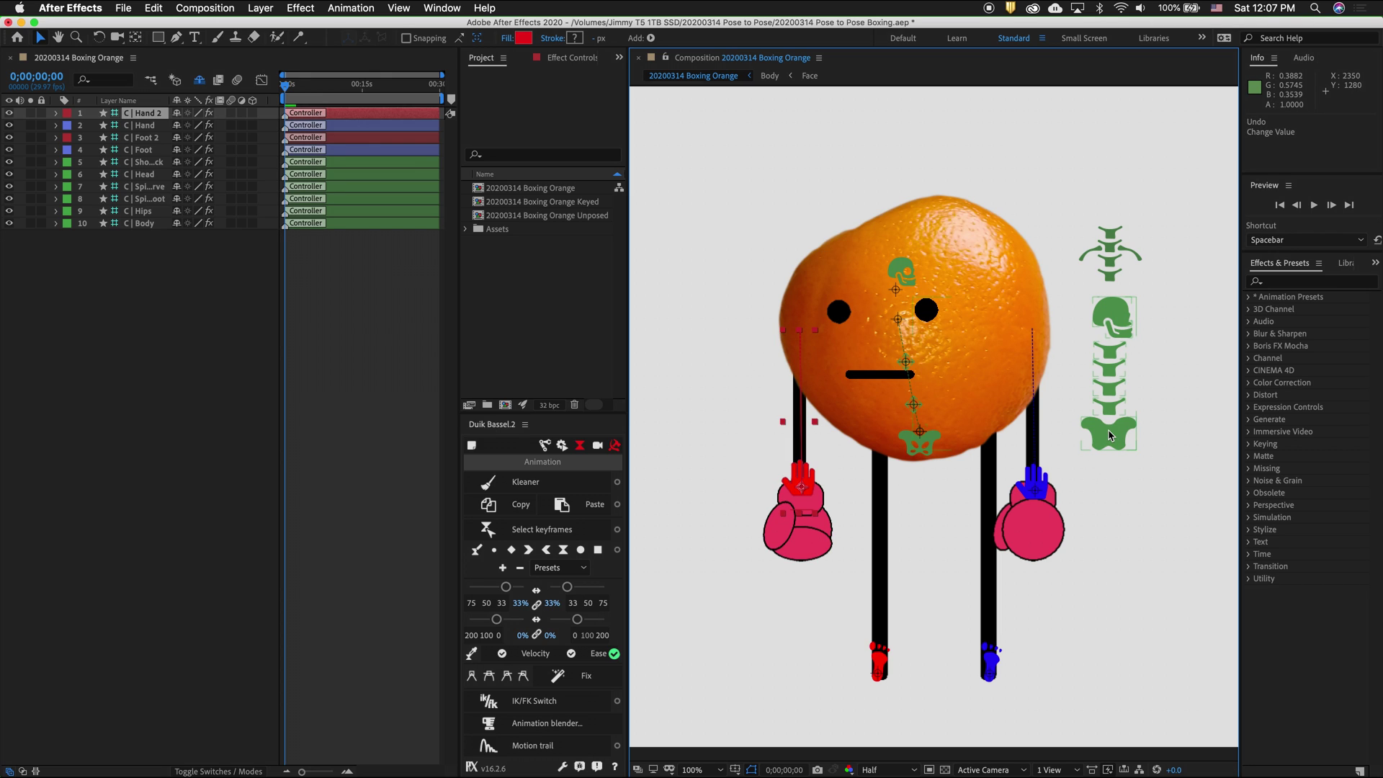
{"action": "mouse_move", "coordinate": [1109, 435]}
{"action": "left_mouse_down"}
{"action": "mouse_move", "coordinate": [1109, 494]}
{"action": "mouse_move", "coordinate": [1073, 432]}
{"action": "left_mouse_up"}
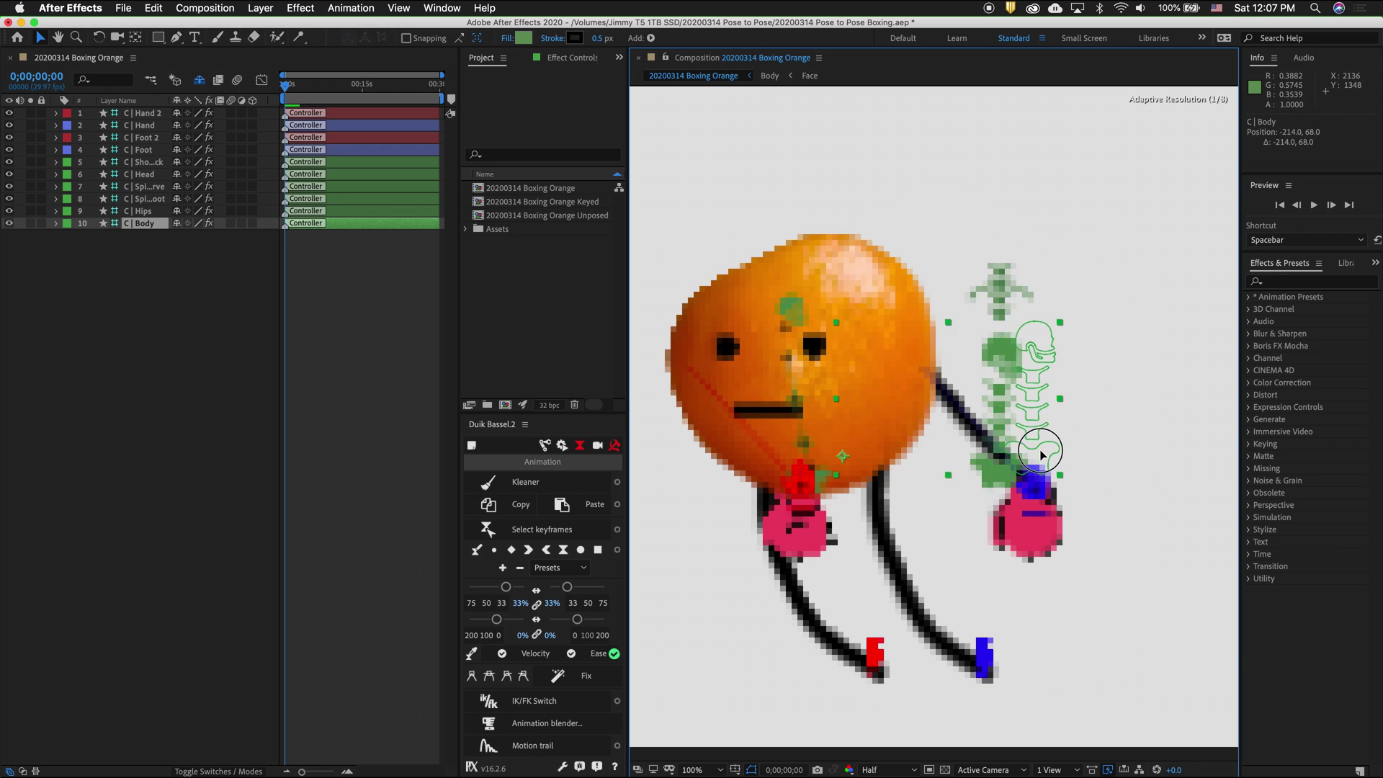
{"action": "key", "text": "super+z"}
- Key Position and Rotation at frame 0 on all ten controllers, then select those keyframes
{"action": "left_click", "coordinate": [141, 115]}
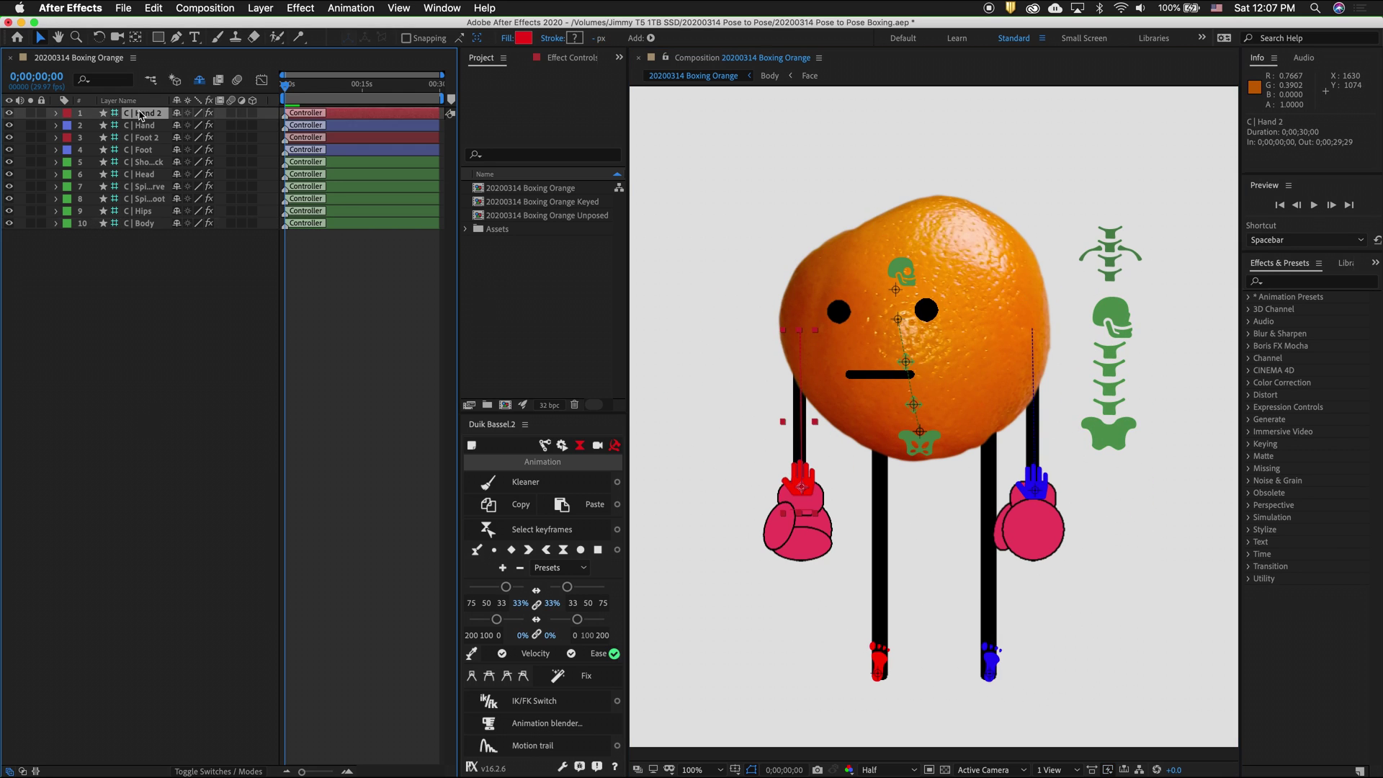
{"action": "left_click", "coordinate": [142, 225], "text": "super"}
{"action": "left_click", "coordinate": [141, 224], "text": "shift"}
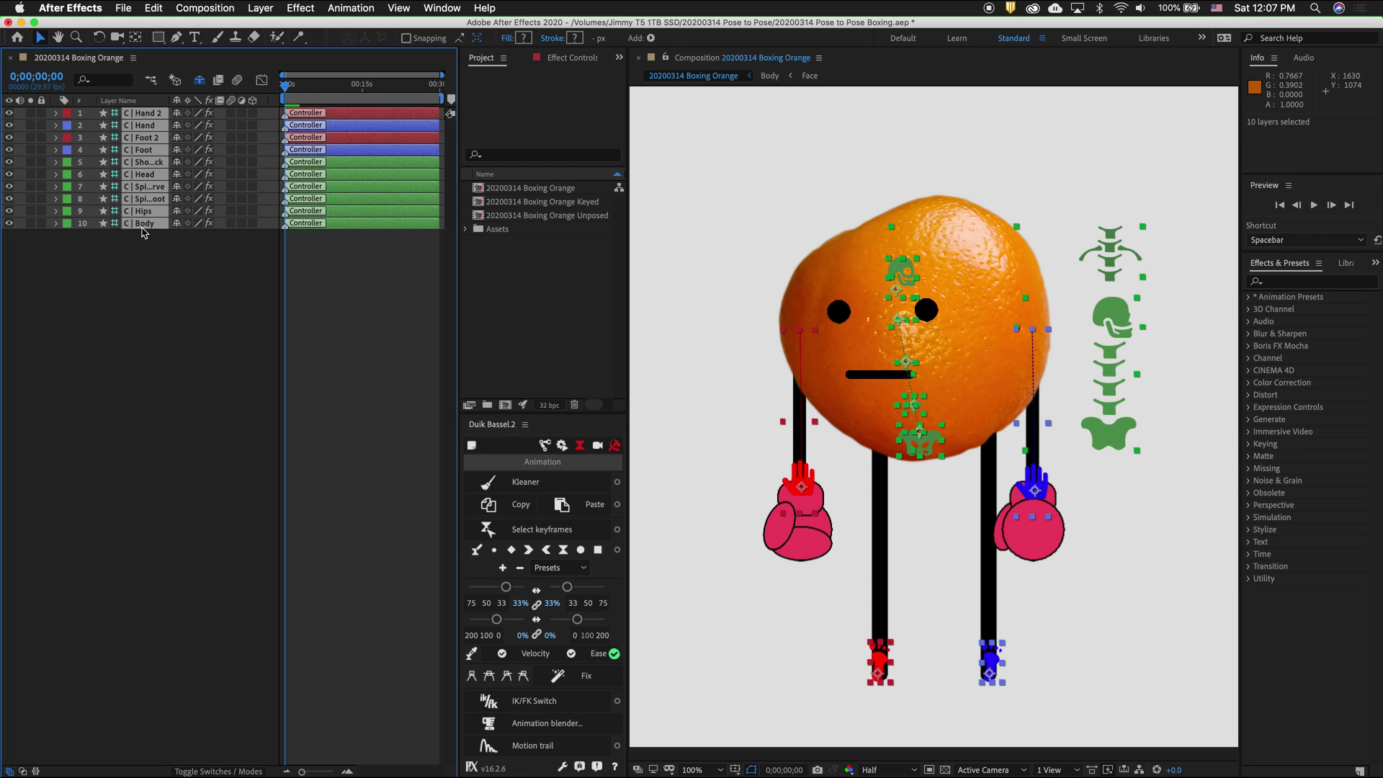
{"action": "key", "text": "p"}
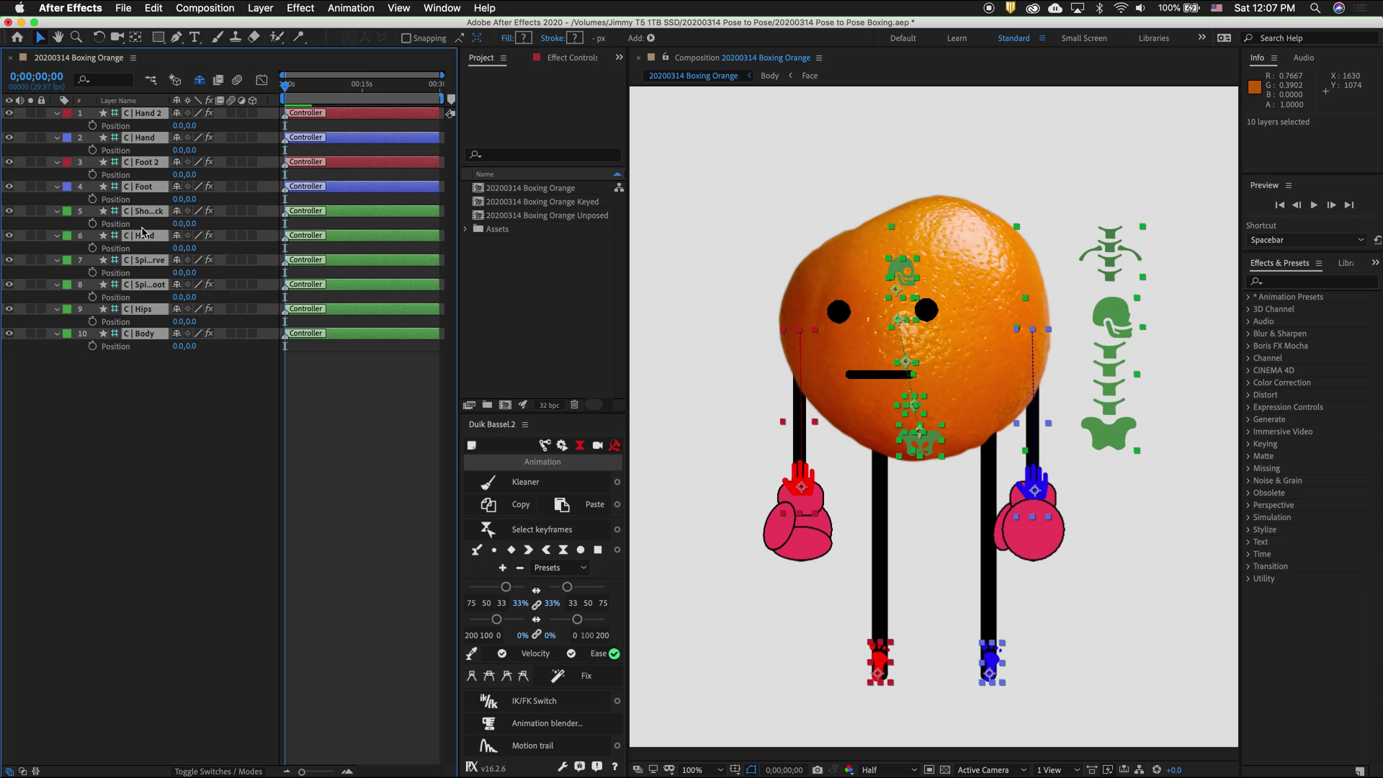
{"action": "key", "text": "shift+r"}
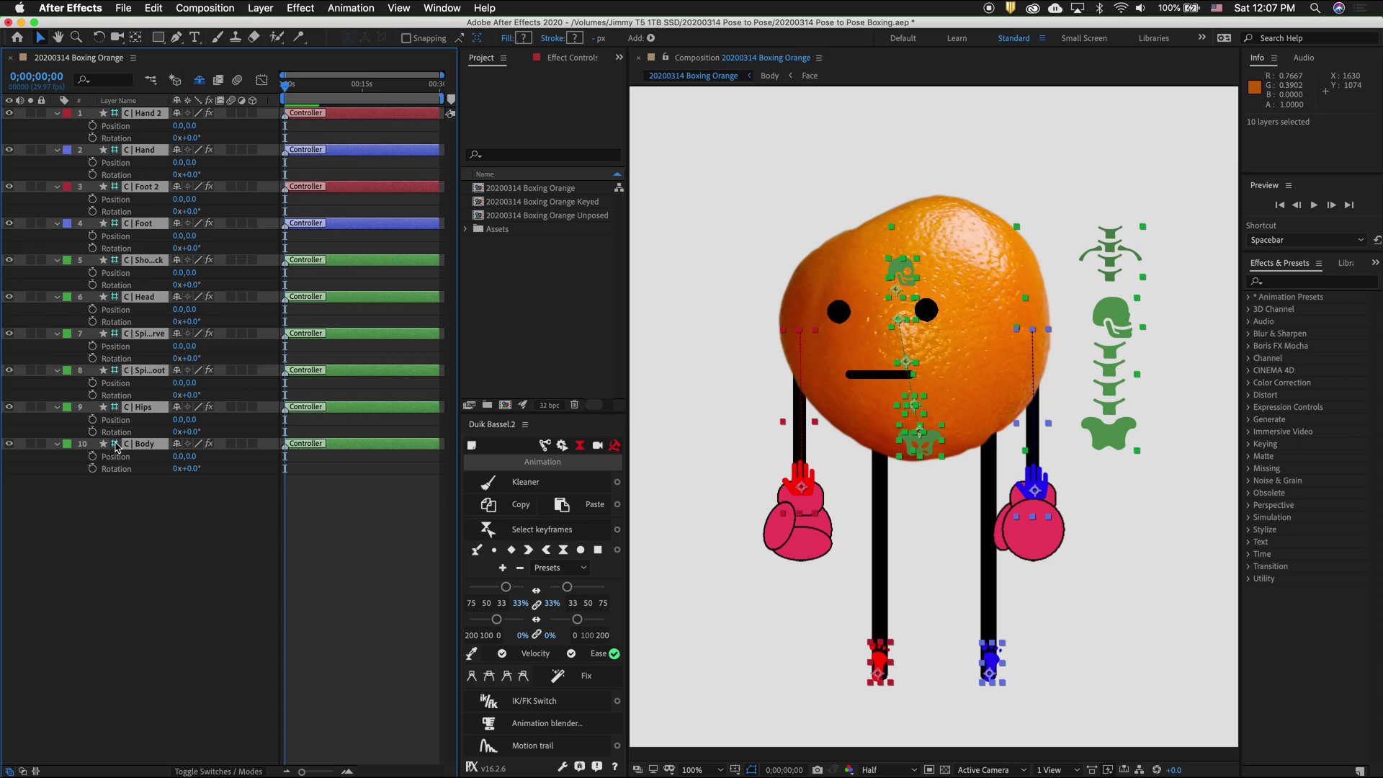
{"action": "left_click", "coordinate": [93, 126]}
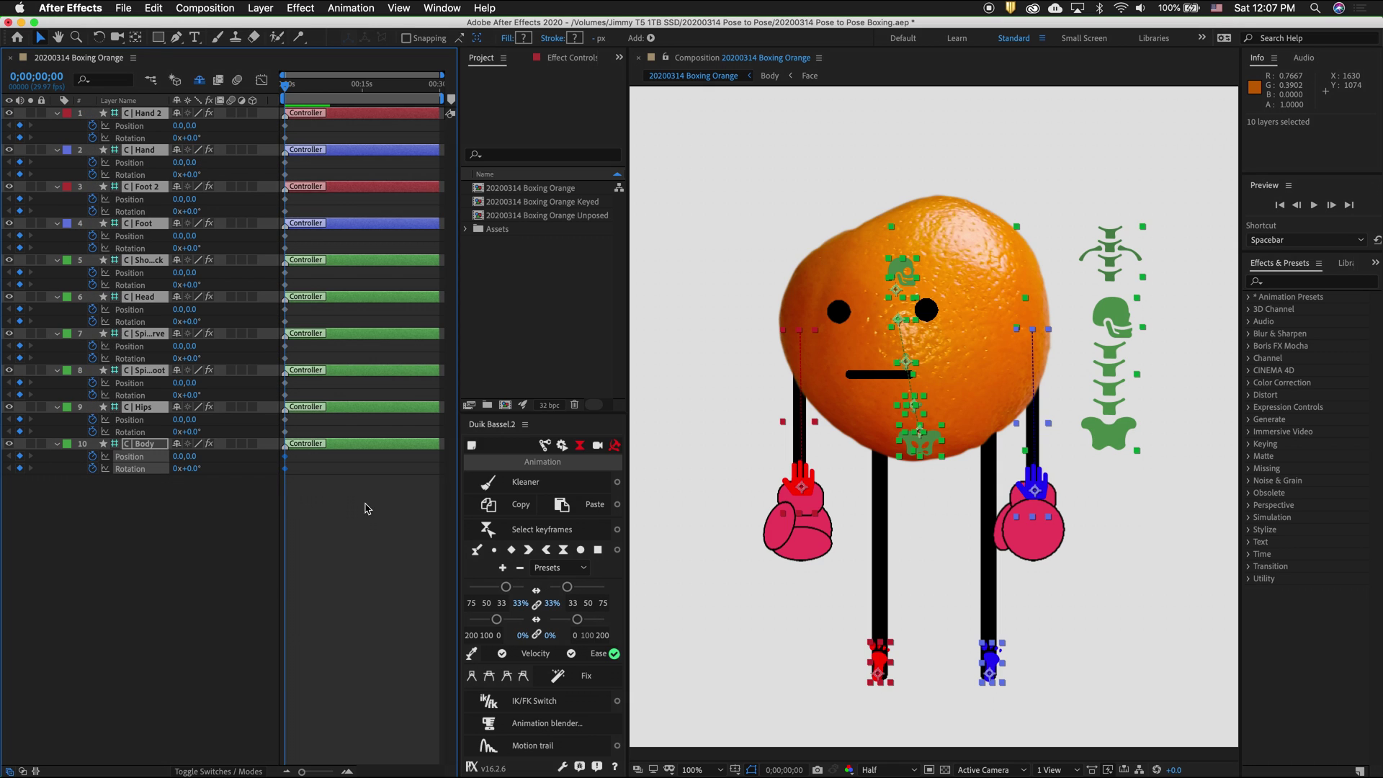
{"action": "left_click", "coordinate": [344, 180]}
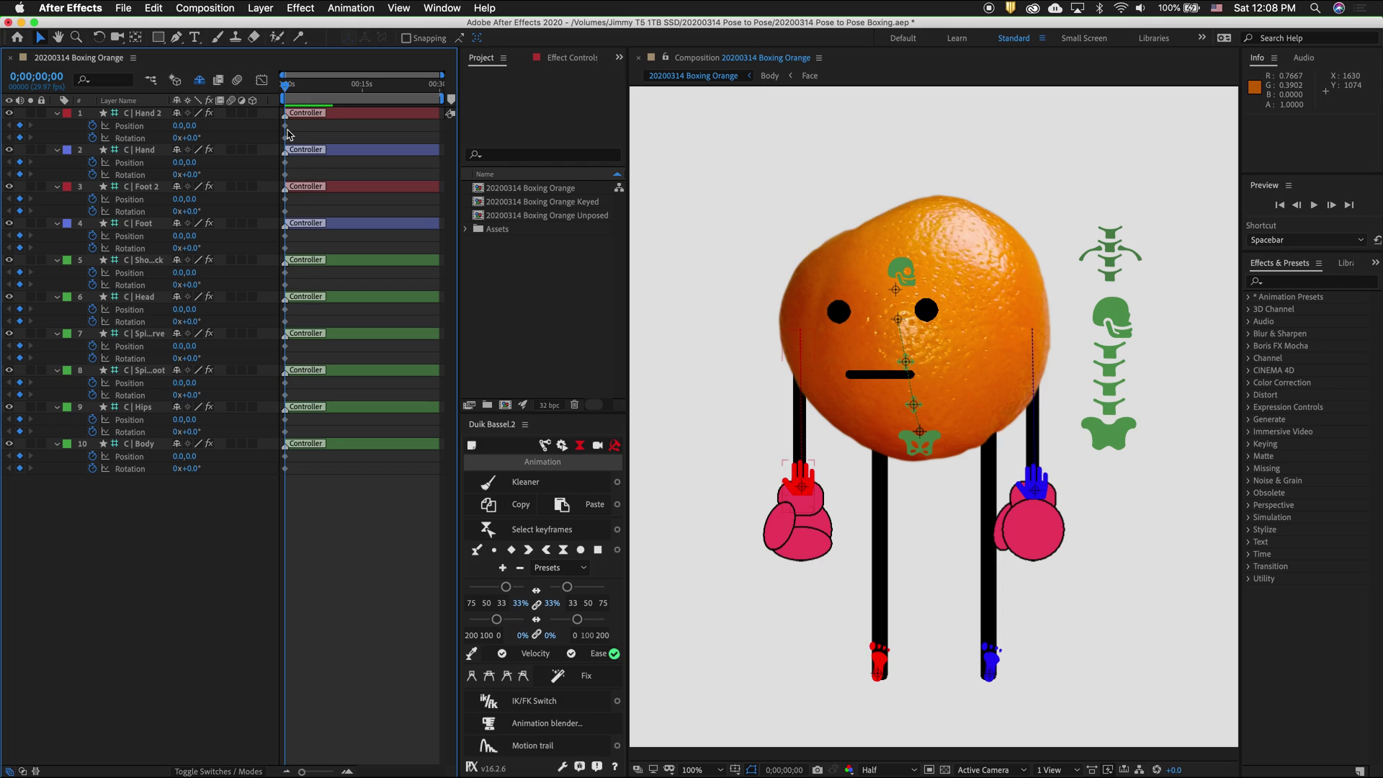
{"action": "left_click_drag", "start_coordinate": [306, 502], "coordinate": [284, 127]}
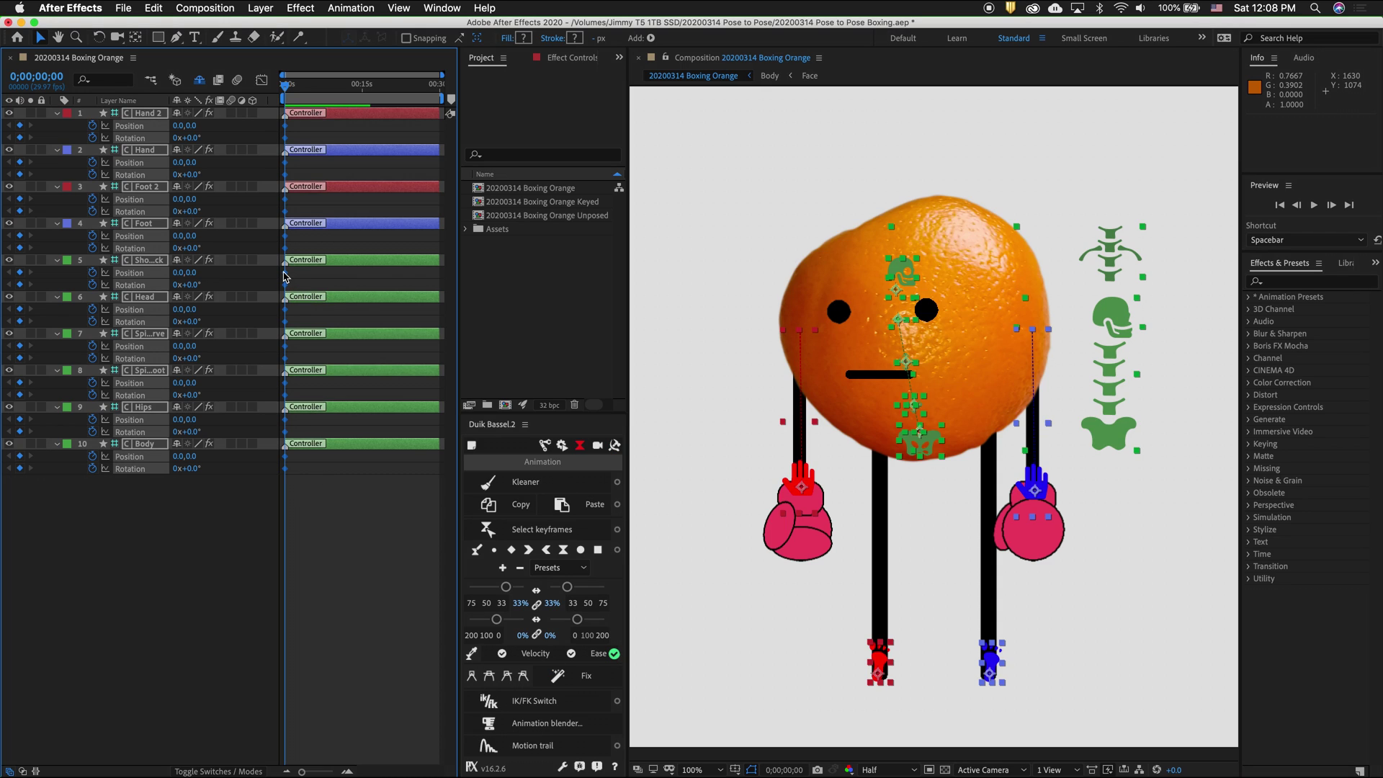
- Change the frame-0 keyframes' interpolation with Duik, then open 20200314 Boxing Orange Keyed
{"action": "right_click", "coordinate": [284, 272]}
{"action": "mouse_move", "coordinate": [344, 437]}
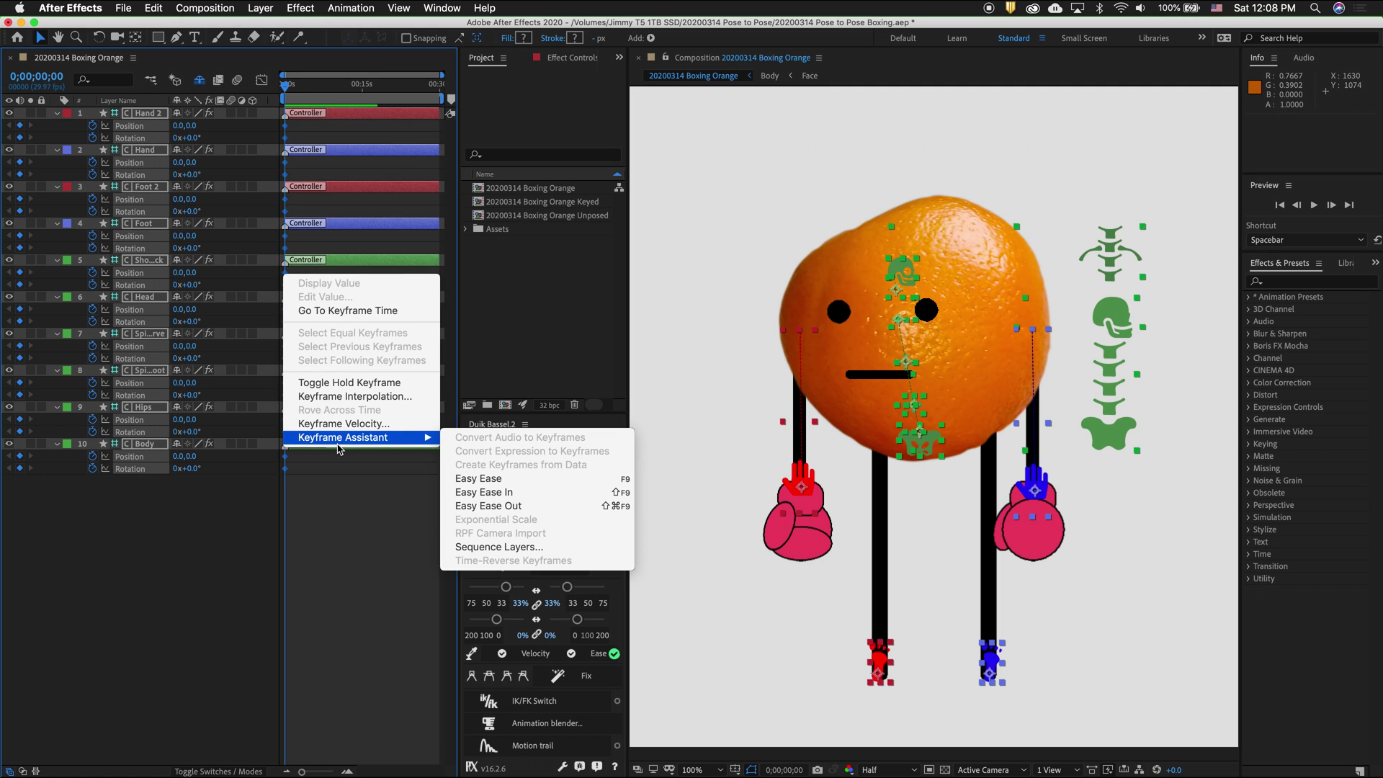
{"action": "left_click", "coordinate": [394, 510]}
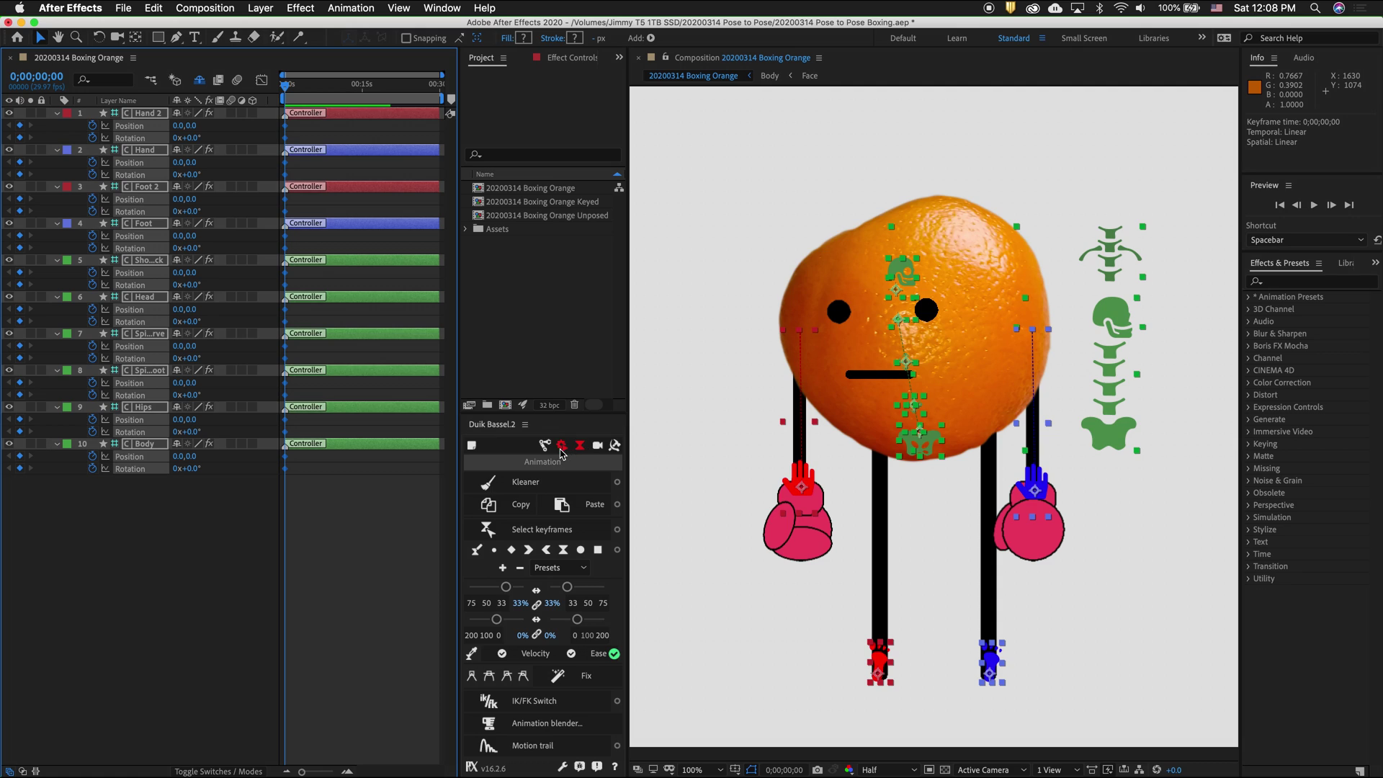
{"action": "left_click", "coordinate": [581, 446]}
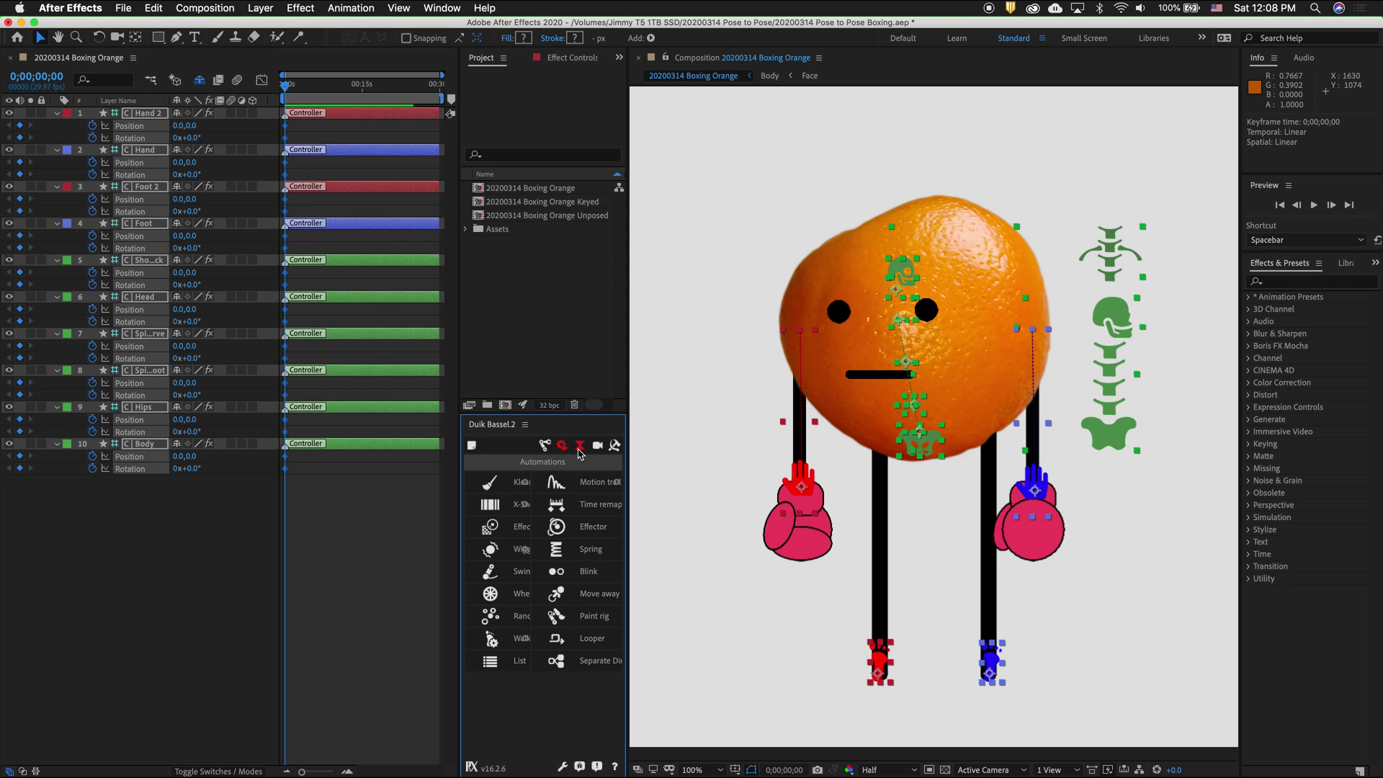
{"action": "left_click", "coordinate": [581, 448]}
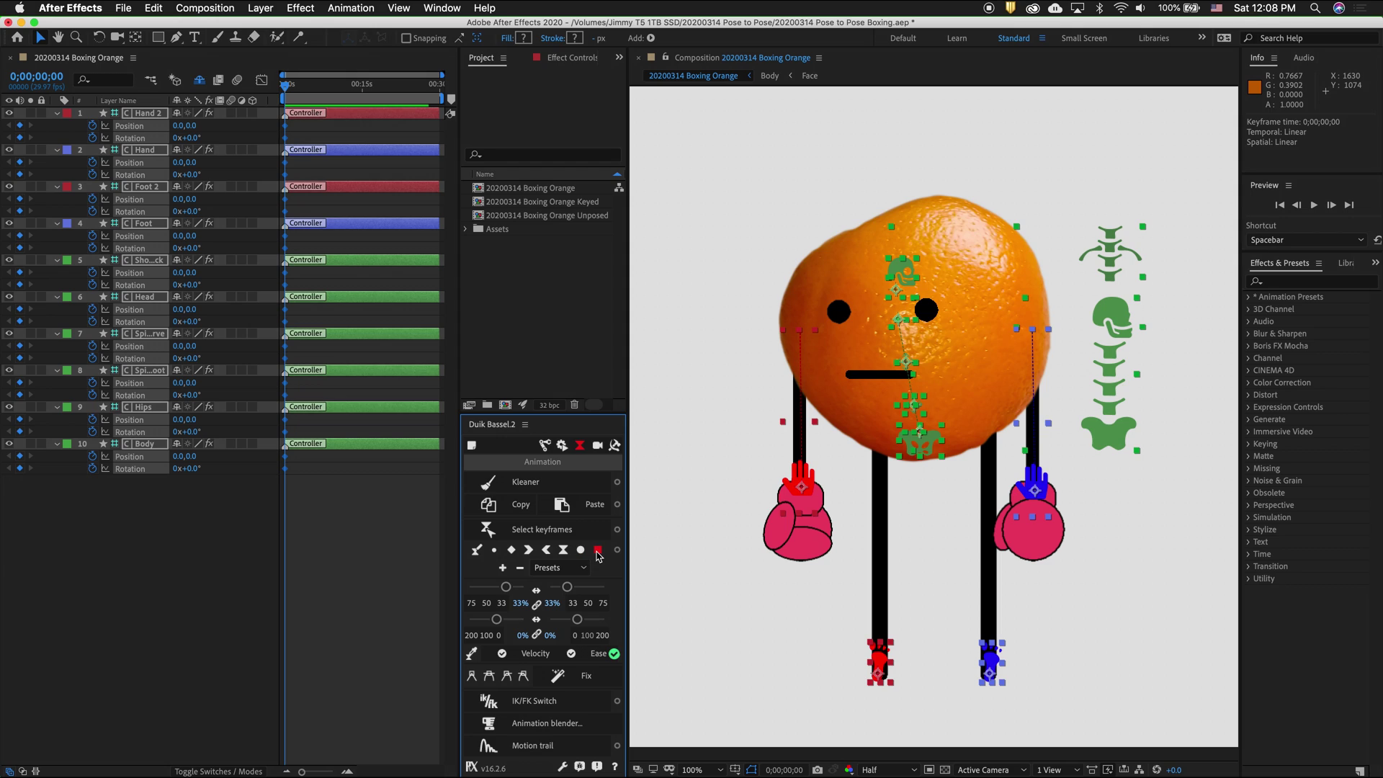
{"action": "left_click", "coordinate": [597, 552]}
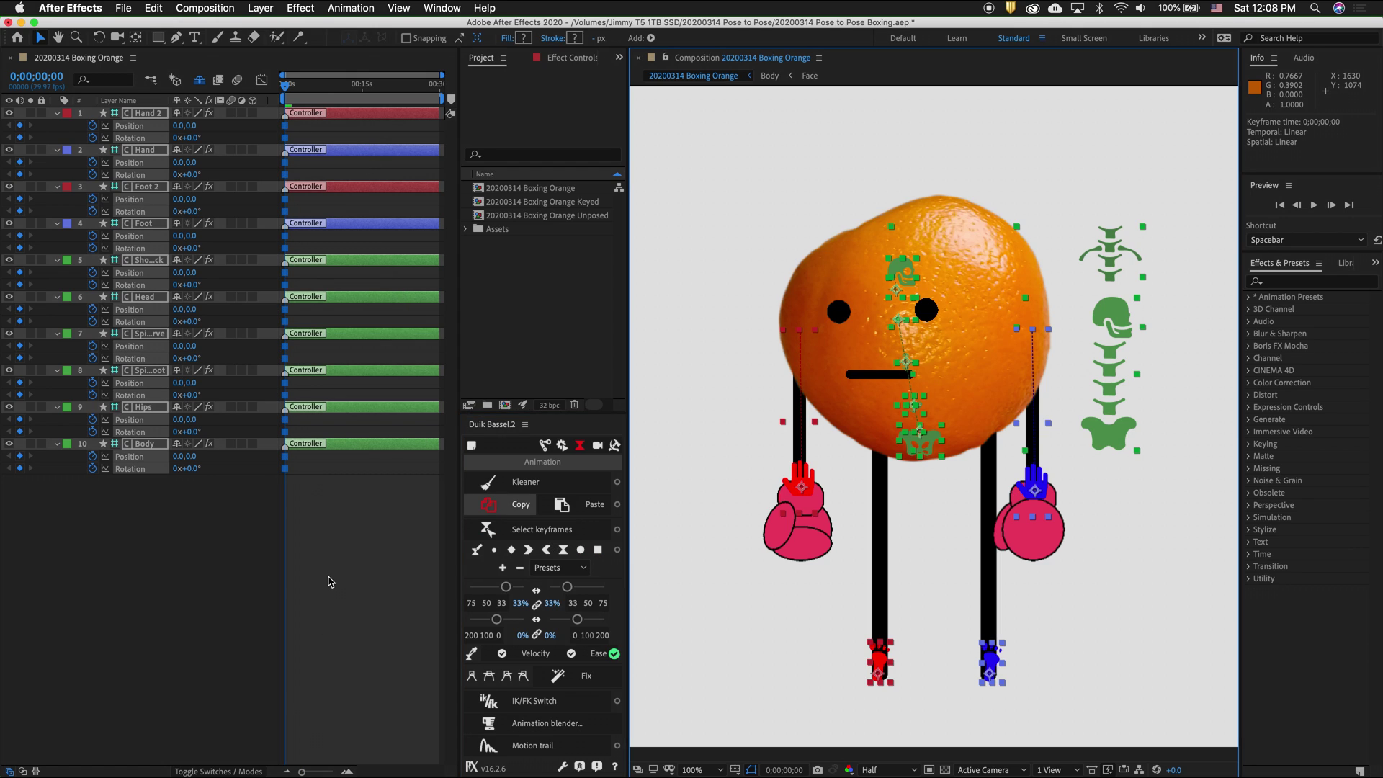
{"action": "double_click", "coordinate": [541, 201]}
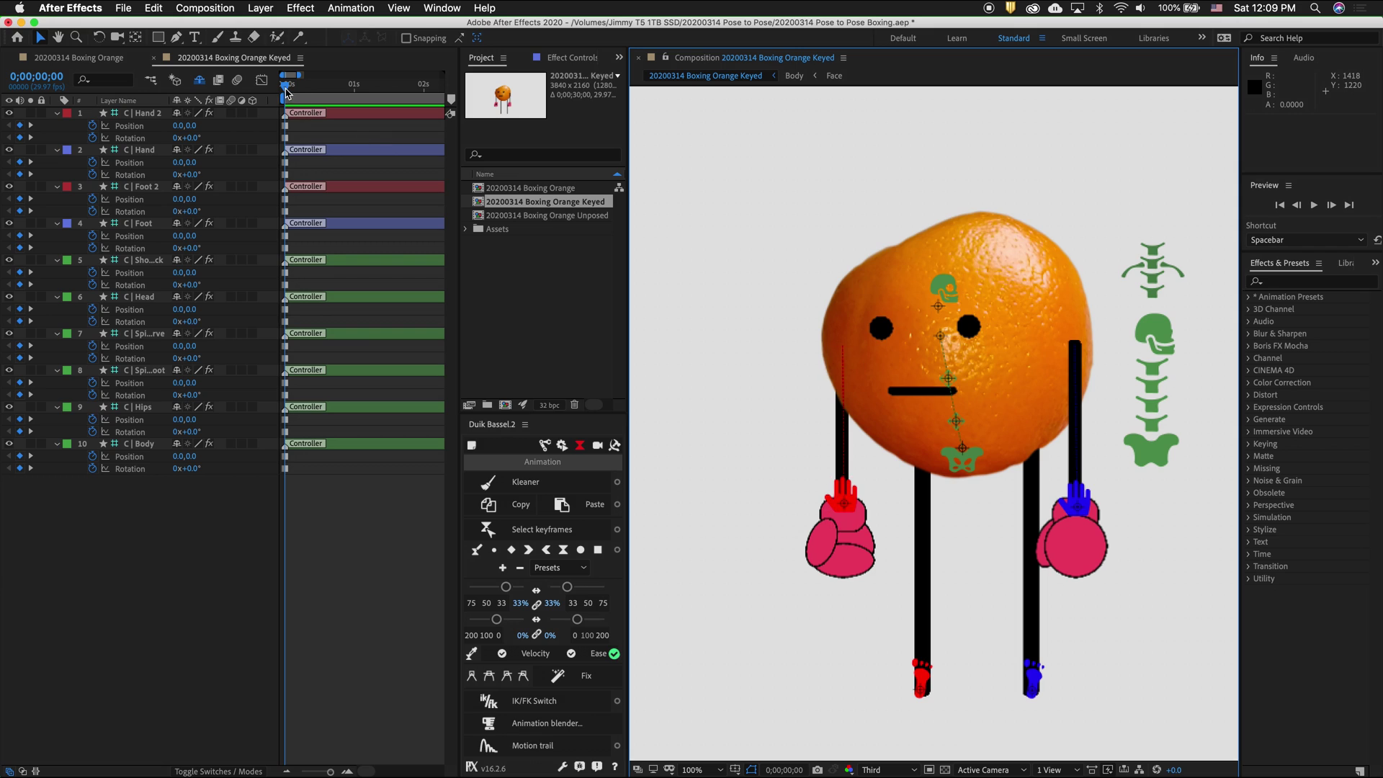
- At frame 10, crouch the body, spread both feet, and raise the blue glove to the face
{"action": "left_click_drag", "start_coordinate": [287, 92], "coordinate": [308, 85]}
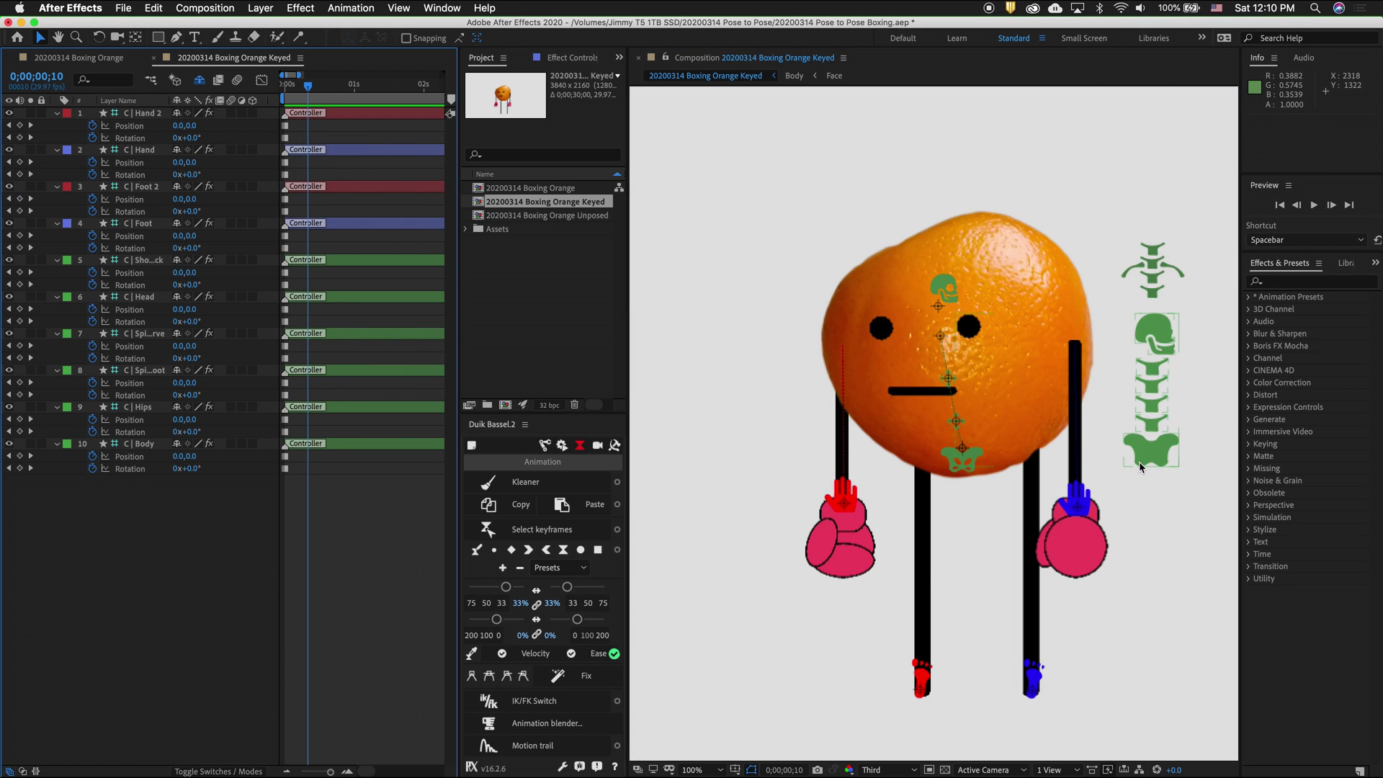
{"action": "left_click_drag", "start_coordinate": [1141, 466], "coordinate": [1162, 485]}
{"action": "left_click", "coordinate": [1039, 694]}
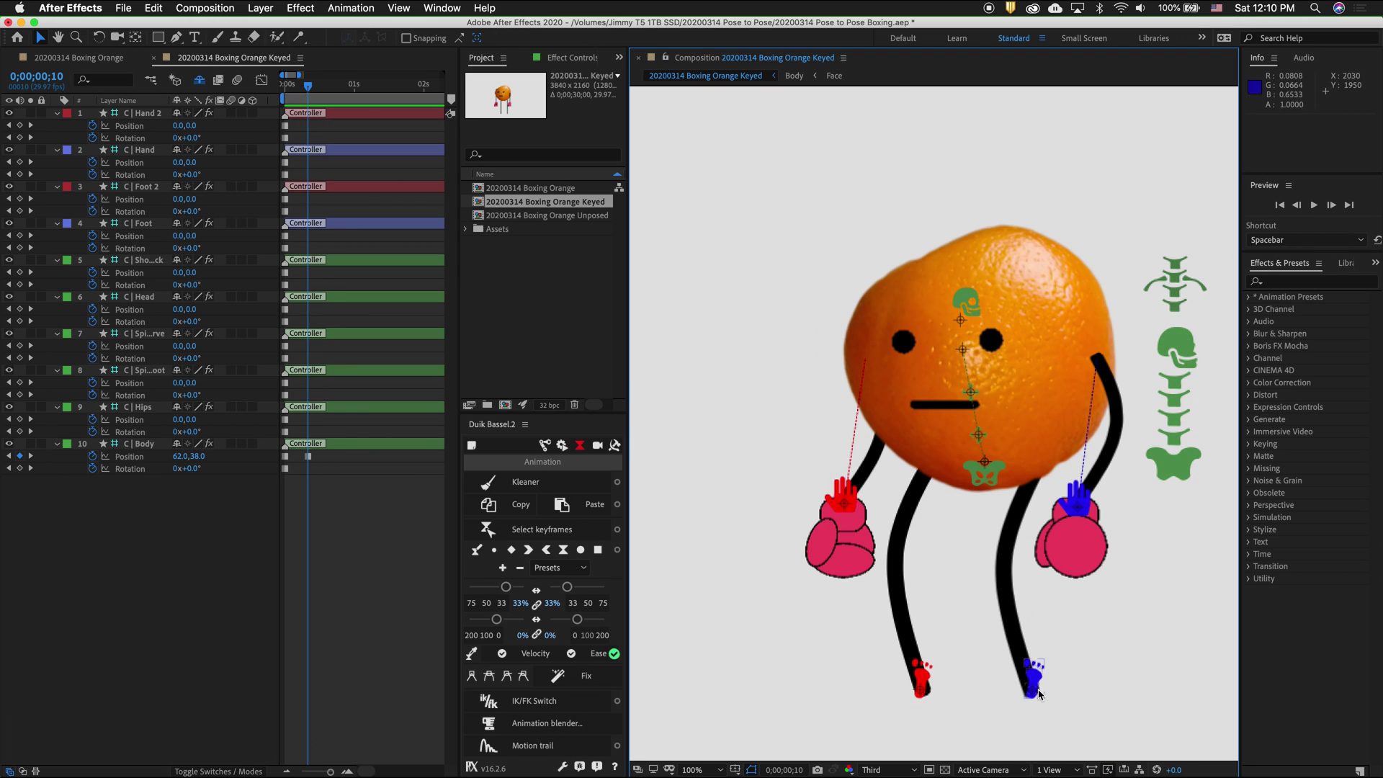
{"action": "left_click_drag", "start_coordinate": [1038, 694], "coordinate": [1113, 675]}
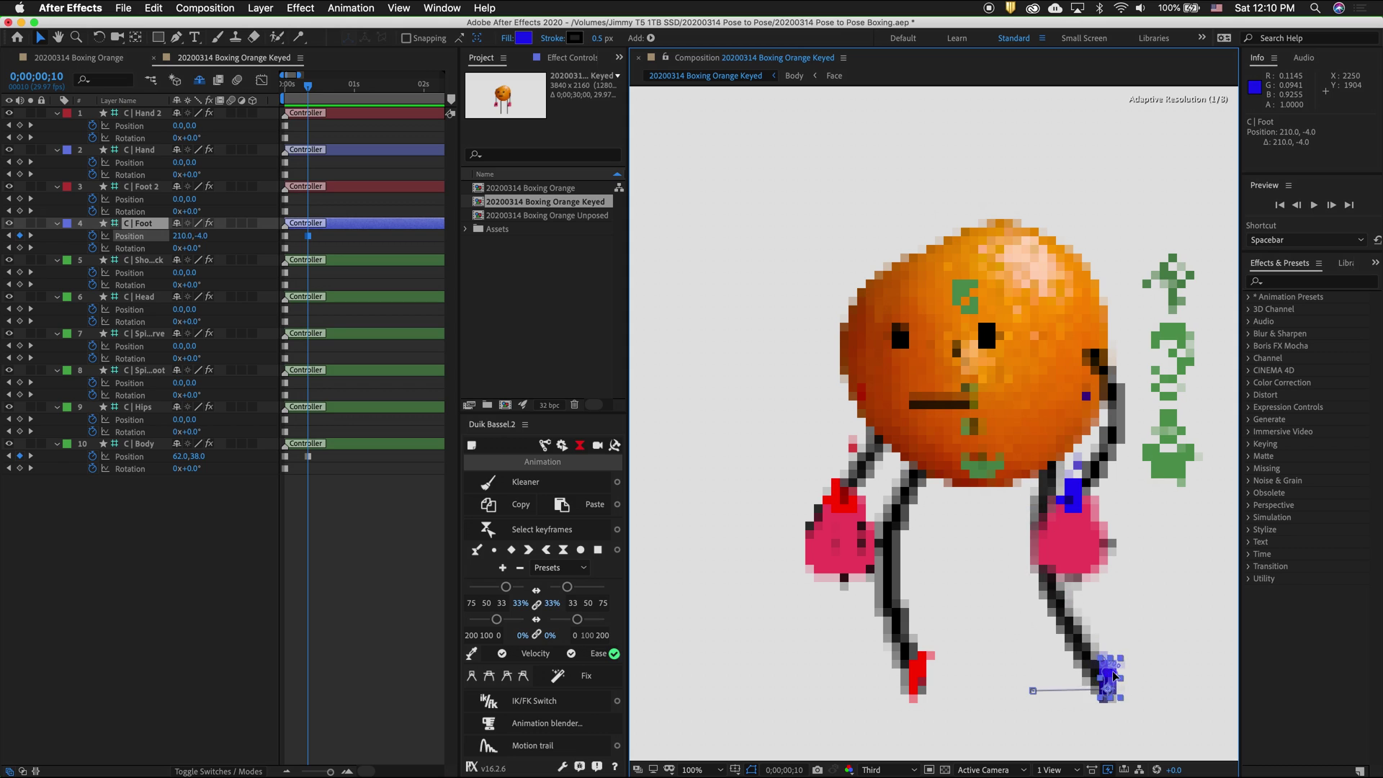
{"action": "left_click_drag", "start_coordinate": [915, 676], "coordinate": [873, 677]}
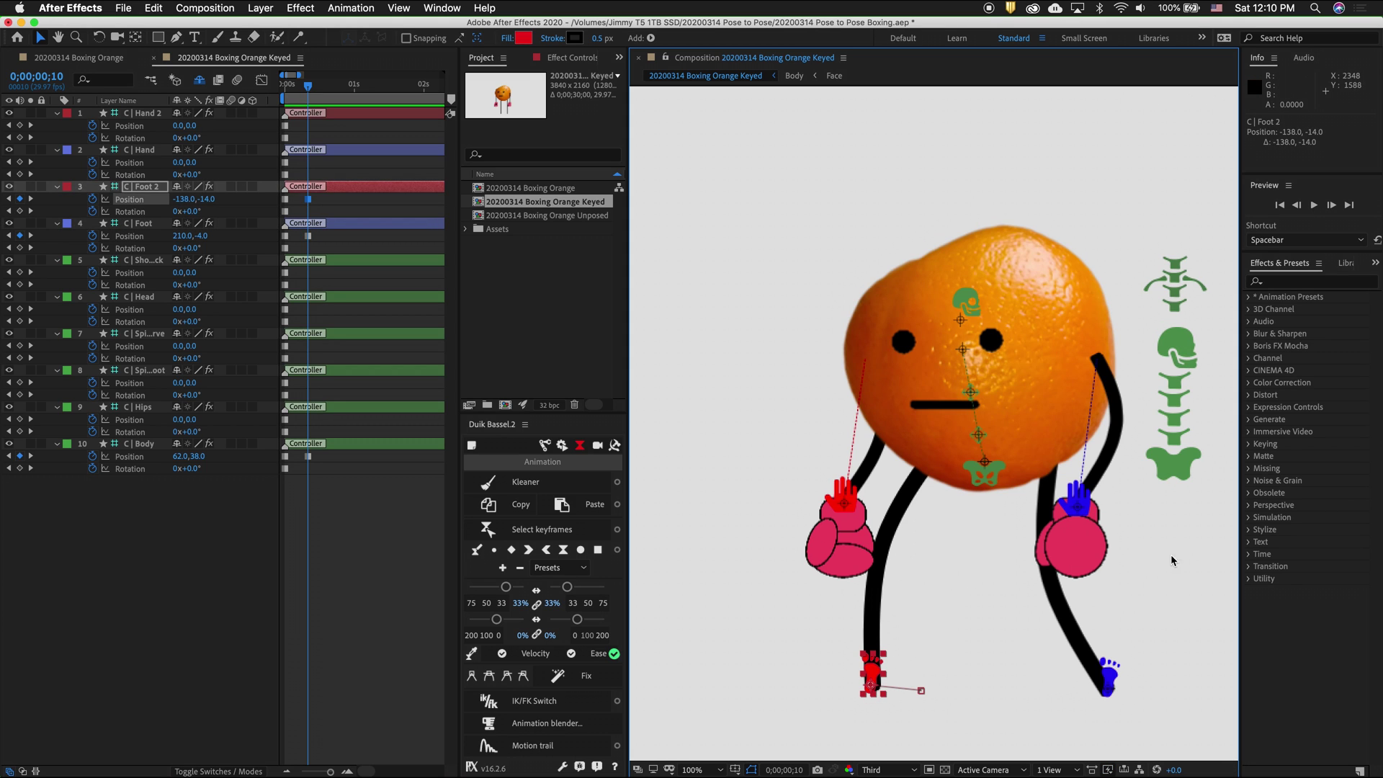
{"action": "mouse_move", "coordinate": [1077, 499]}
{"action": "left_mouse_down"}
{"action": "mouse_move", "coordinate": [1032, 369]}
{"action": "mouse_move", "coordinate": [1064, 404]}
{"action": "mouse_move", "coordinate": [1049, 382]}
{"action": "left_mouse_up"}
{"action": "key", "text": "w"}
{"action": "key", "text": "v"}
- Raise the red glove out left, widen the red foot, shift the hips, and tilt the body
{"action": "left_click", "coordinate": [849, 496]}
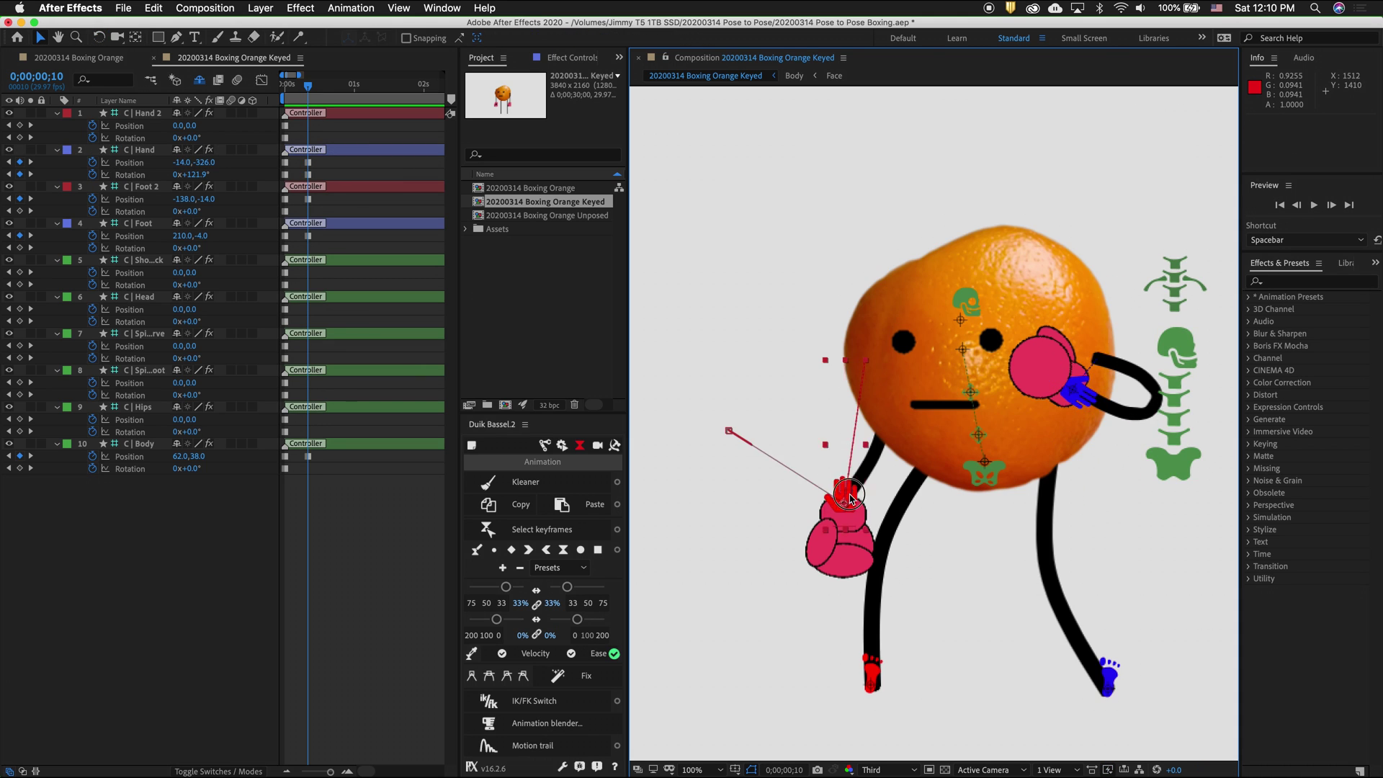
{"action": "left_click_drag", "start_coordinate": [848, 496], "coordinate": [814, 412]}
{"action": "left_click_drag", "start_coordinate": [870, 671], "coordinate": [839, 671]}
{"action": "left_click", "coordinate": [988, 475]}
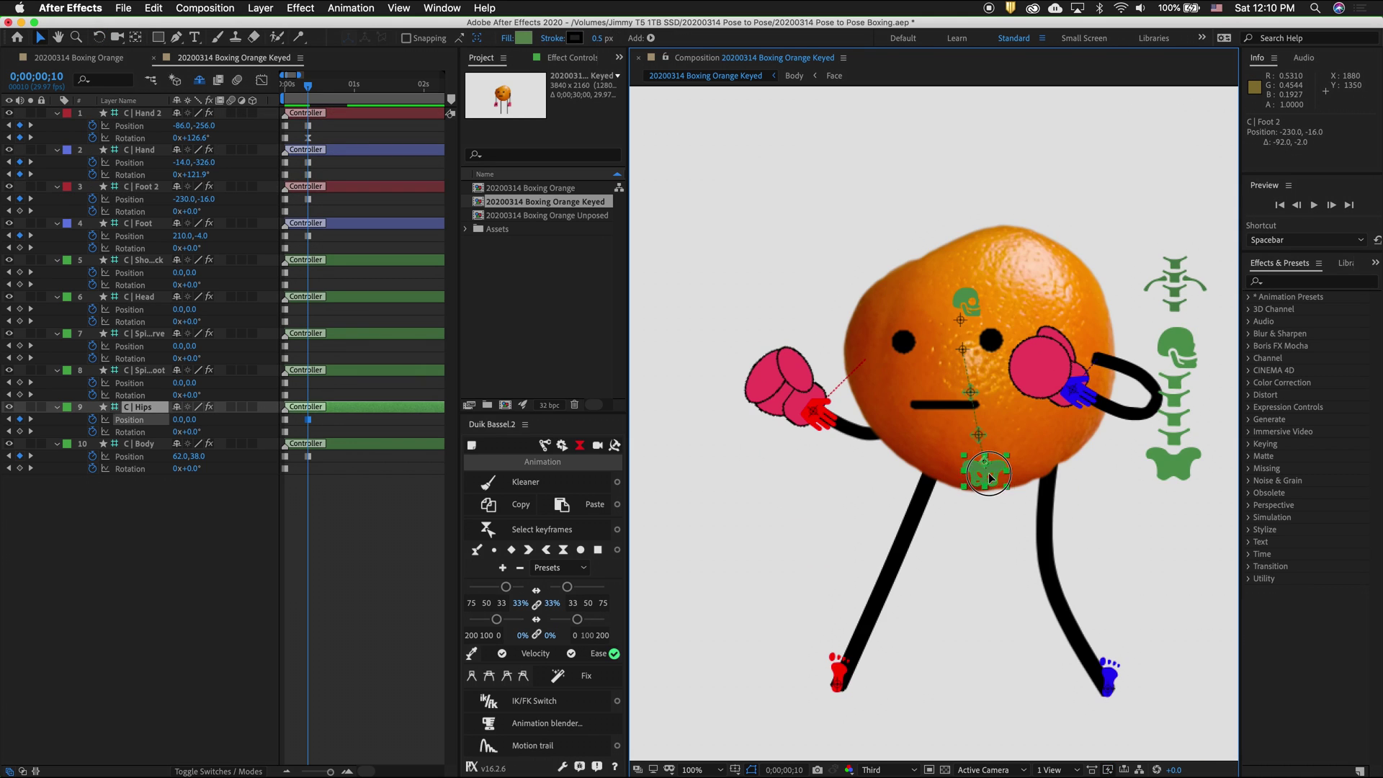
{"action": "left_click_drag", "start_coordinate": [988, 475], "coordinate": [1006, 490]}
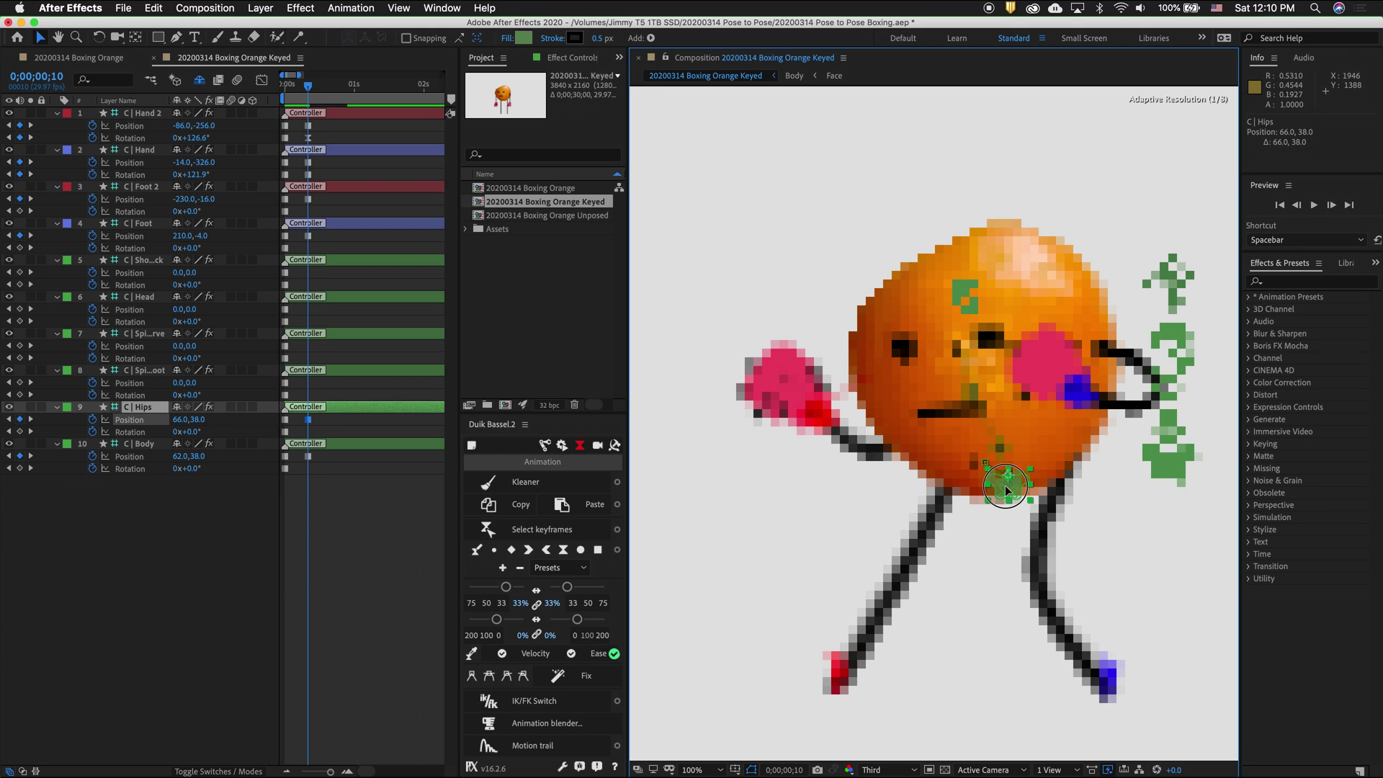
{"action": "key", "text": "w"}
{"action": "left_click", "coordinate": [1181, 475]}
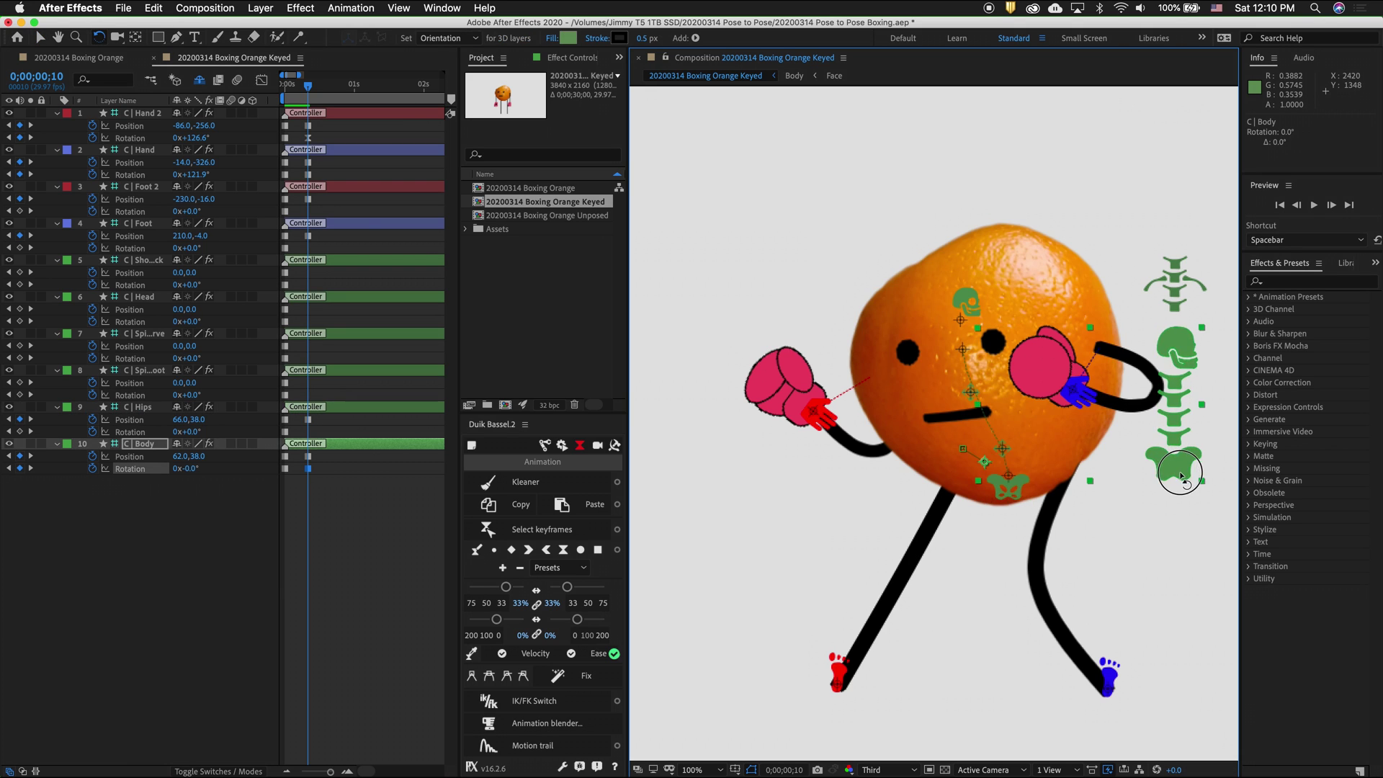
{"action": "left_click_drag", "start_coordinate": [1182, 475], "coordinate": [1198, 465]}
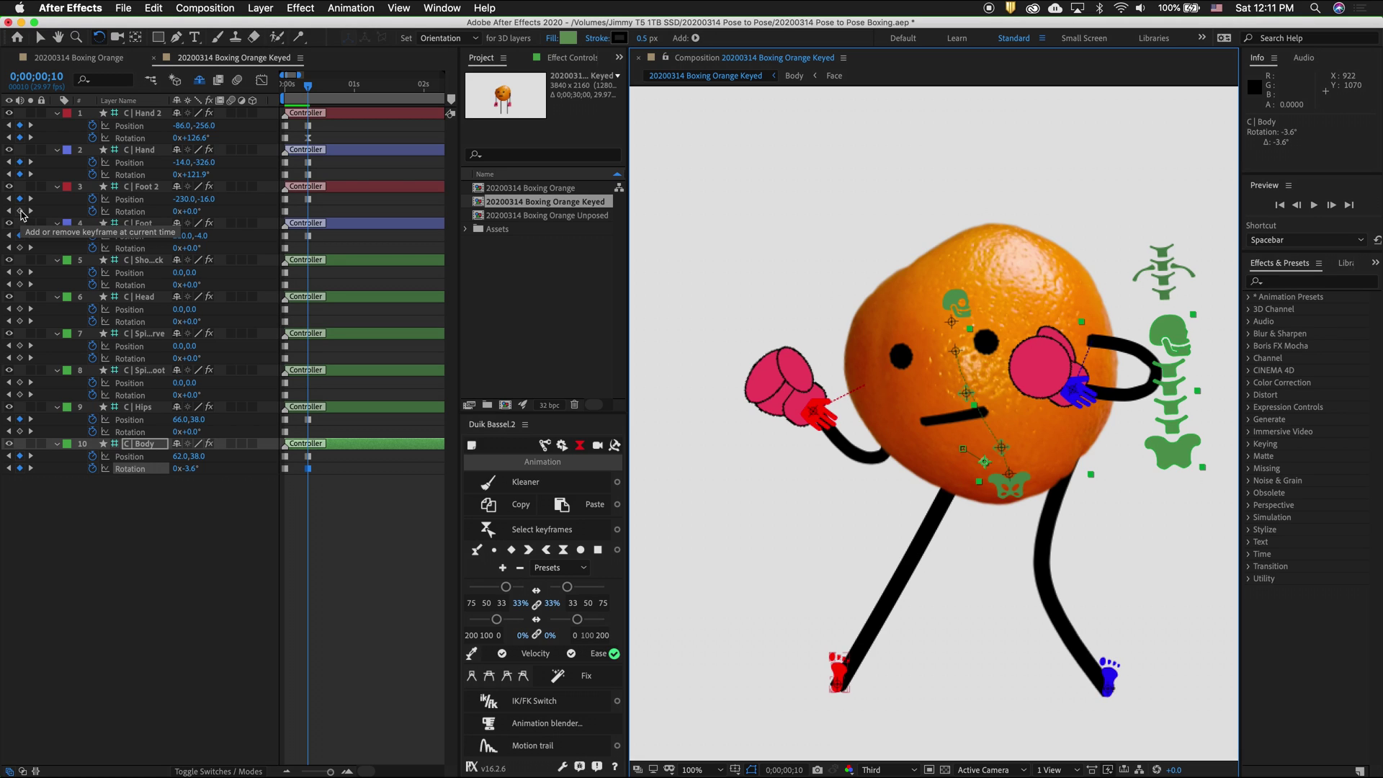
- At frame 15, pull the blue glove onto the face, turned to about 88°
{"action": "left_click_drag", "start_coordinate": [21, 215], "coordinate": [18, 430]}
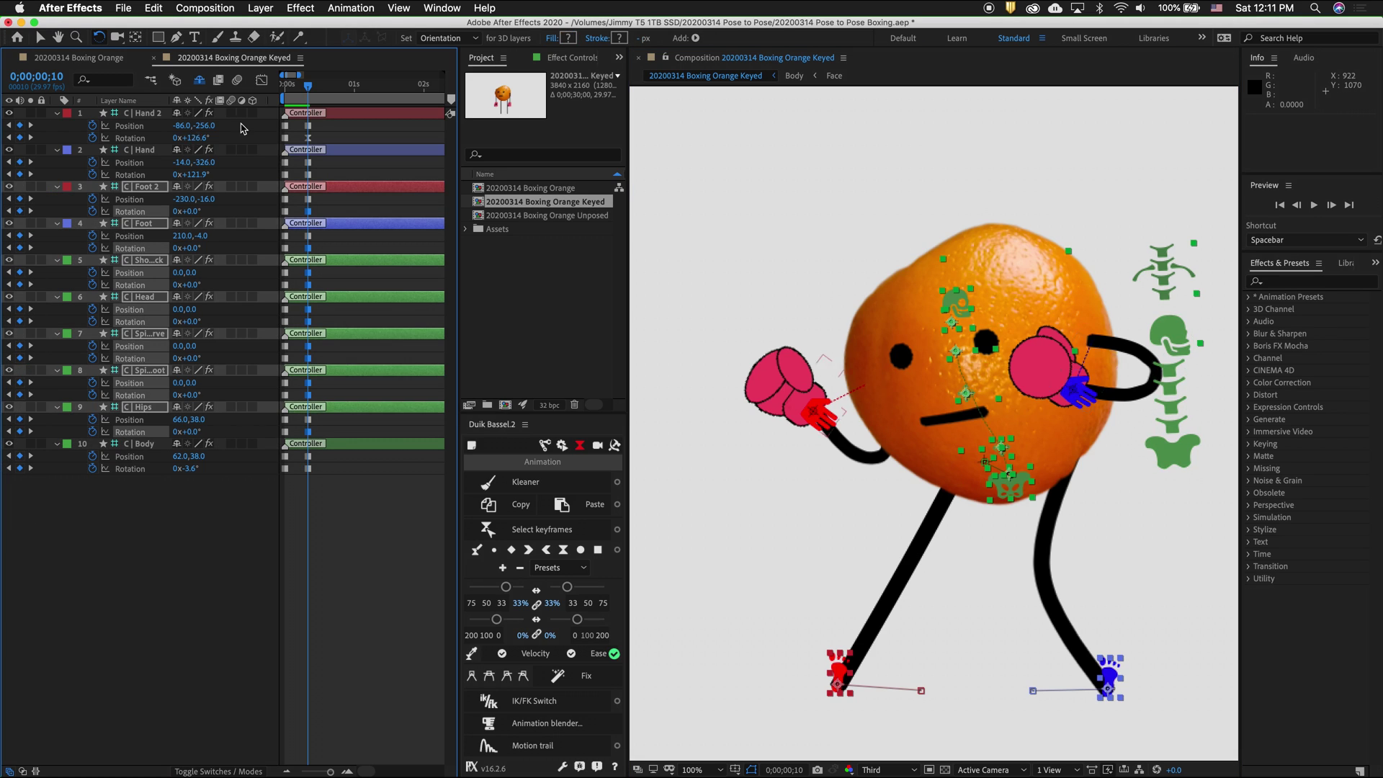
{"action": "left_click_drag", "start_coordinate": [310, 90], "coordinate": [319, 90]}
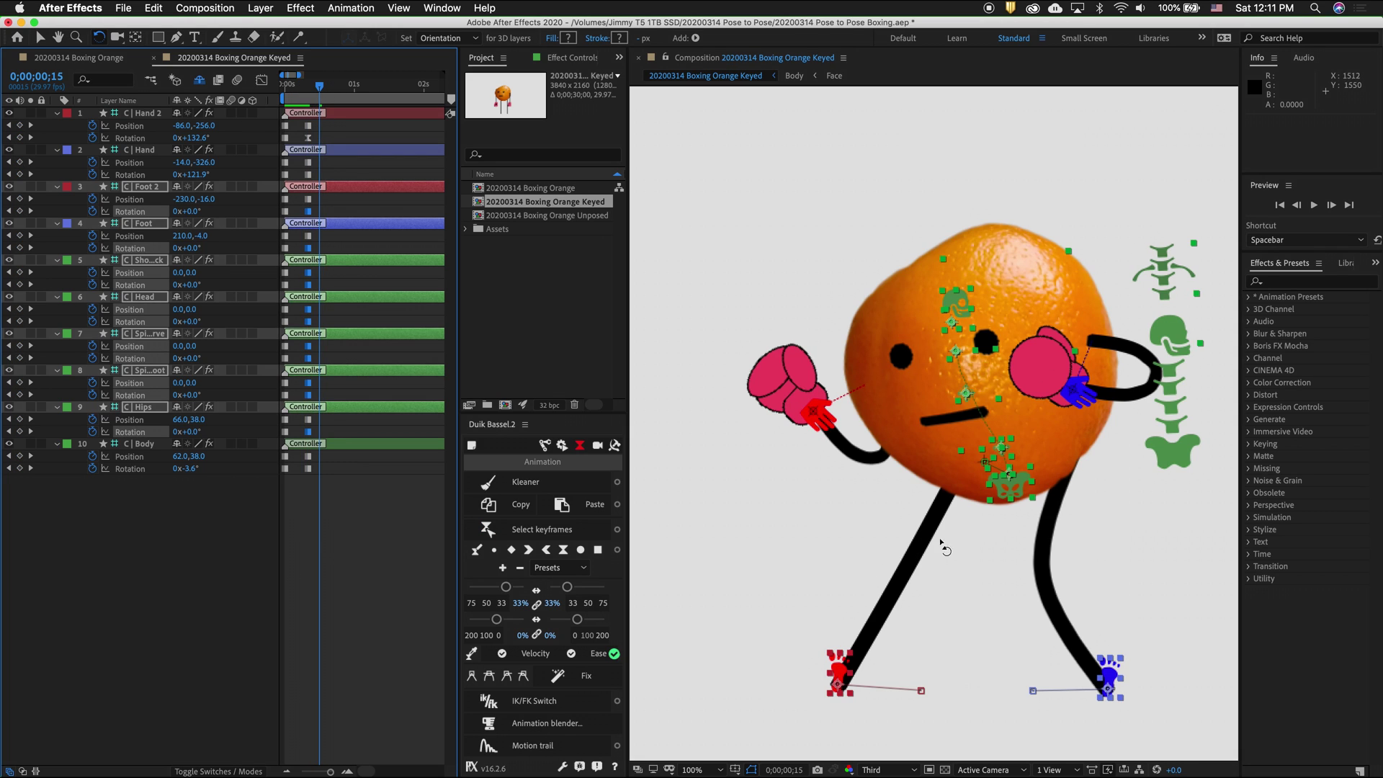
{"action": "mouse_move", "coordinate": [1078, 389]}
{"action": "left_mouse_down"}
{"action": "mouse_move", "coordinate": [882, 344]}
{"action": "mouse_move", "coordinate": [881, 360]}
{"action": "left_mouse_up"}
{"action": "key", "text": "v"}
{"action": "left_click_drag", "start_coordinate": [814, 412], "coordinate": [833, 441]}
{"action": "left_click", "coordinate": [194, 348]}
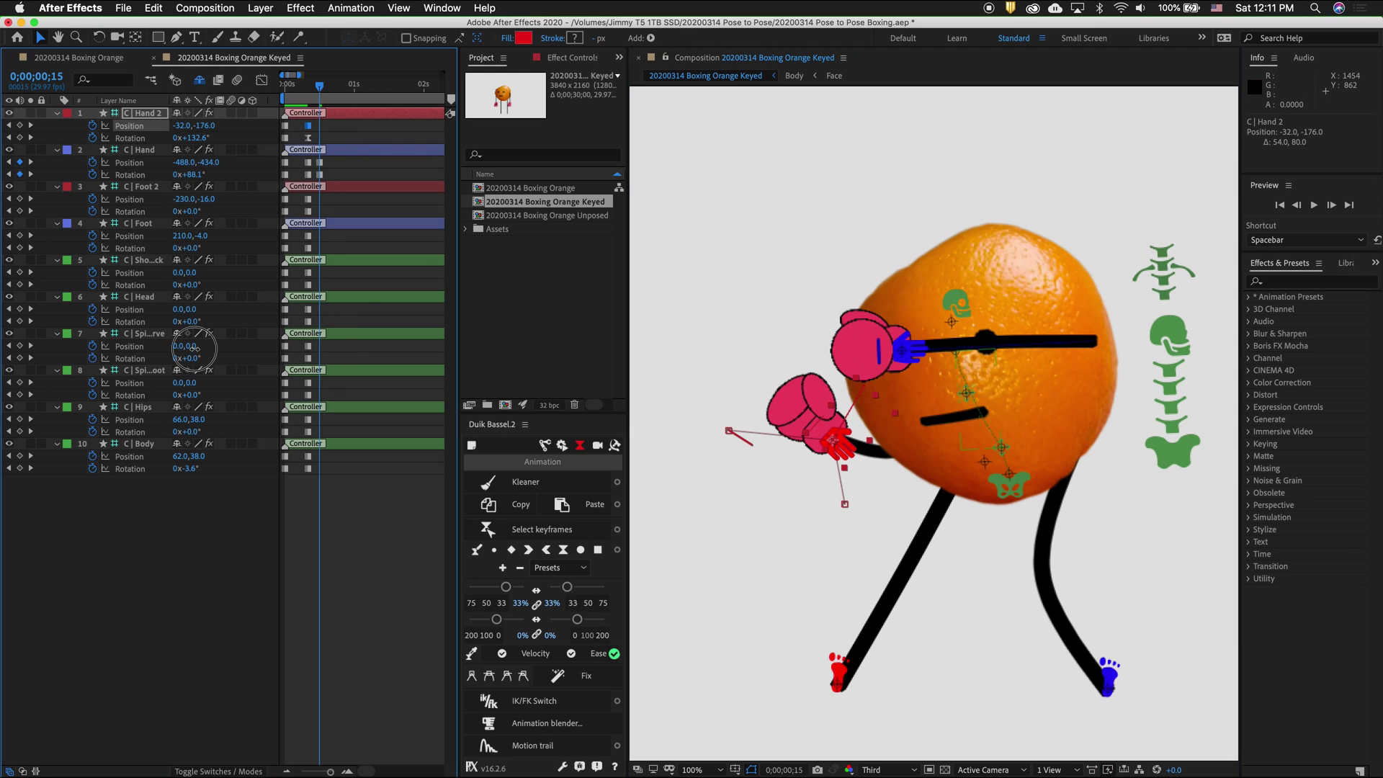
{"action": "left_click_drag", "start_coordinate": [194, 347], "coordinate": [180, 348]}
- Shift the body and hips left and turn the blue glove to about 103°
{"action": "left_click_drag", "start_coordinate": [1067, 533], "coordinate": [1028, 536]}
{"action": "left_click", "coordinate": [909, 356]}
{"action": "left_click_drag", "start_coordinate": [909, 356], "coordinate": [905, 362]}
{"action": "left_click_drag", "start_coordinate": [969, 484], "coordinate": [959, 486]}
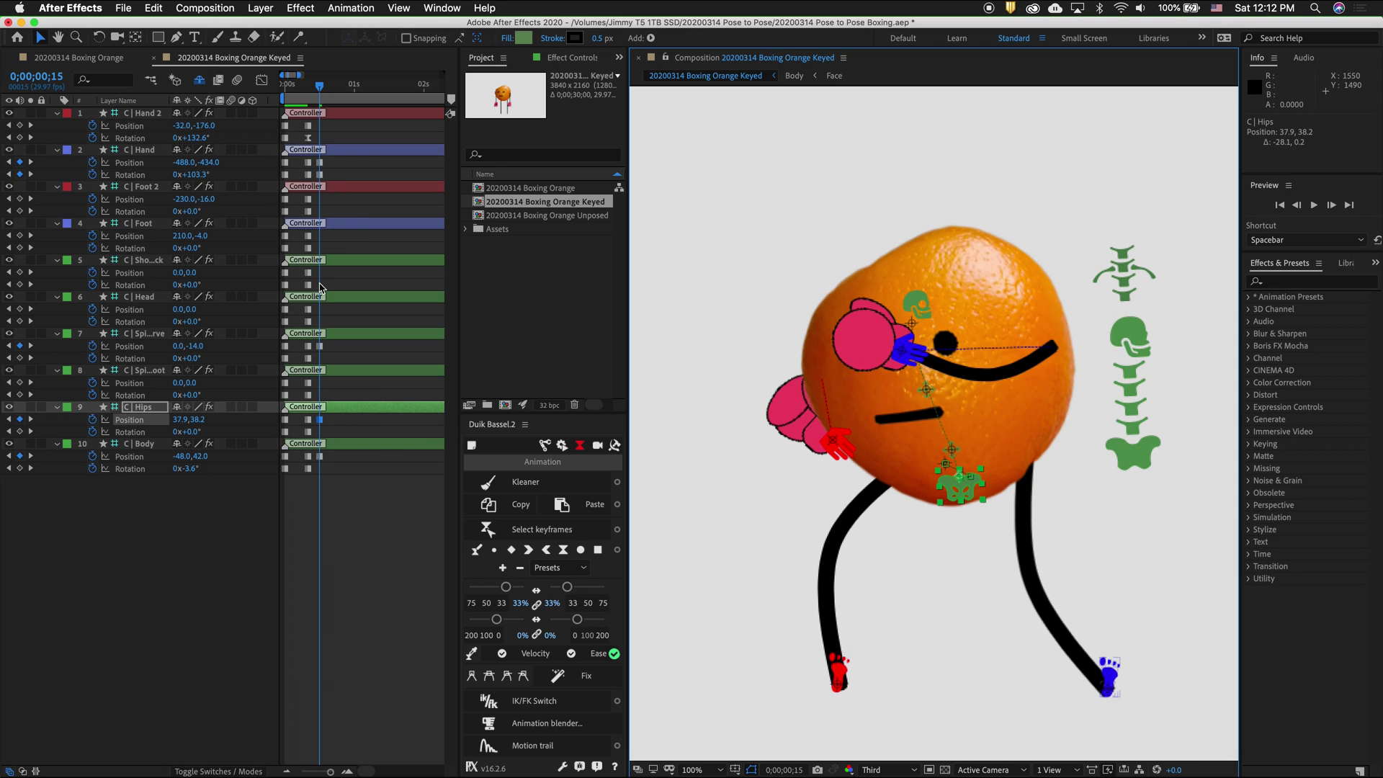
{"action": "left_click_drag", "start_coordinate": [20, 130], "coordinate": [33, 499]}
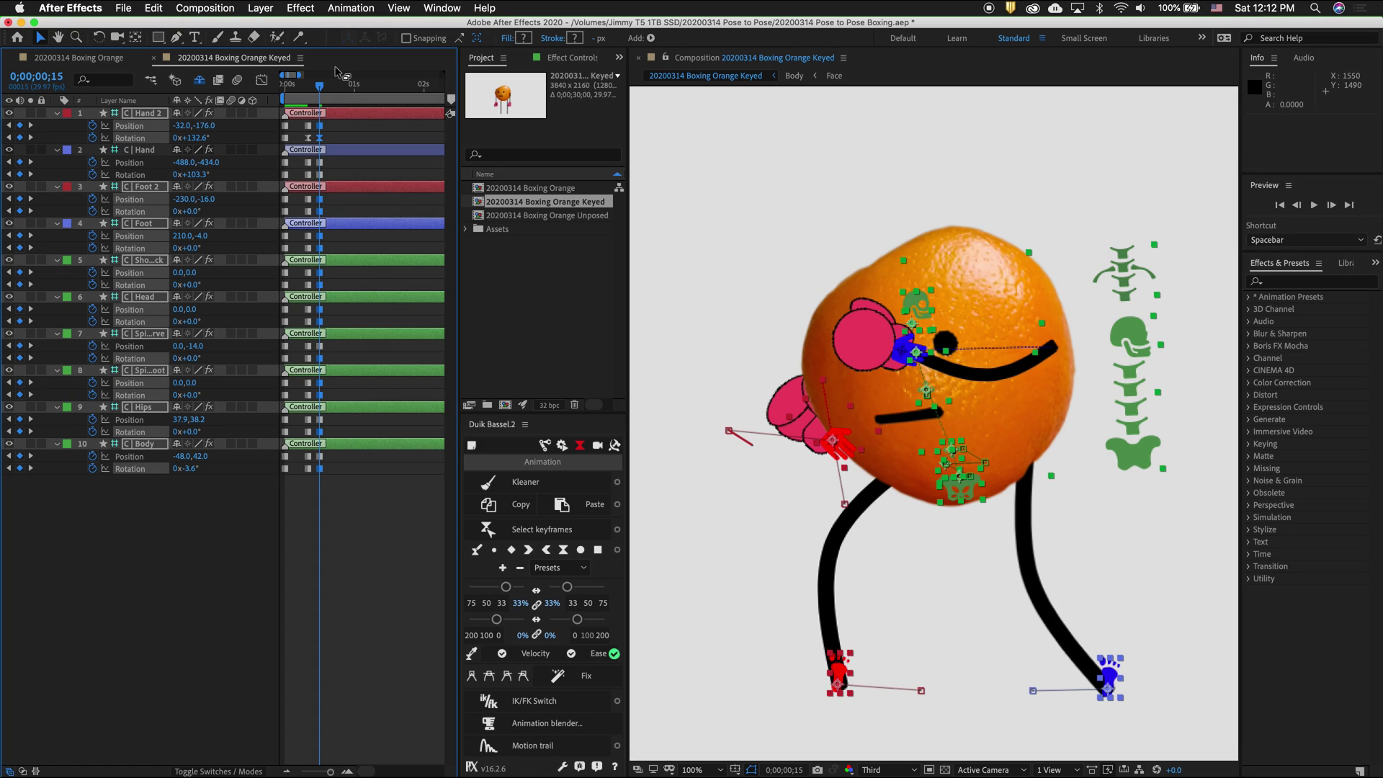
- At frame 19, lean the body left, jab the blue glove out, and nudge the red glove
{"action": "left_click_drag", "start_coordinate": [319, 88], "coordinate": [329, 88]}
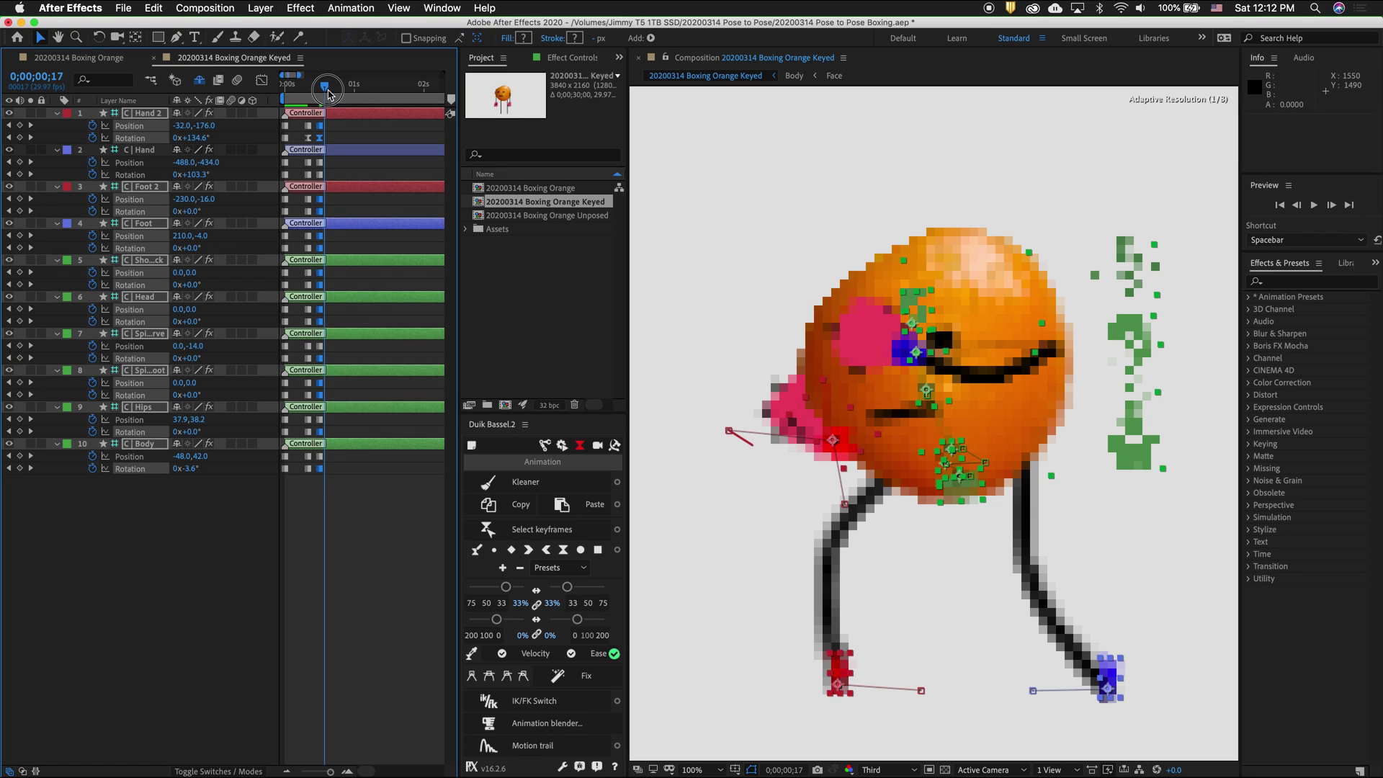
{"action": "left_click_drag", "start_coordinate": [1129, 465], "coordinate": [1045, 495]}
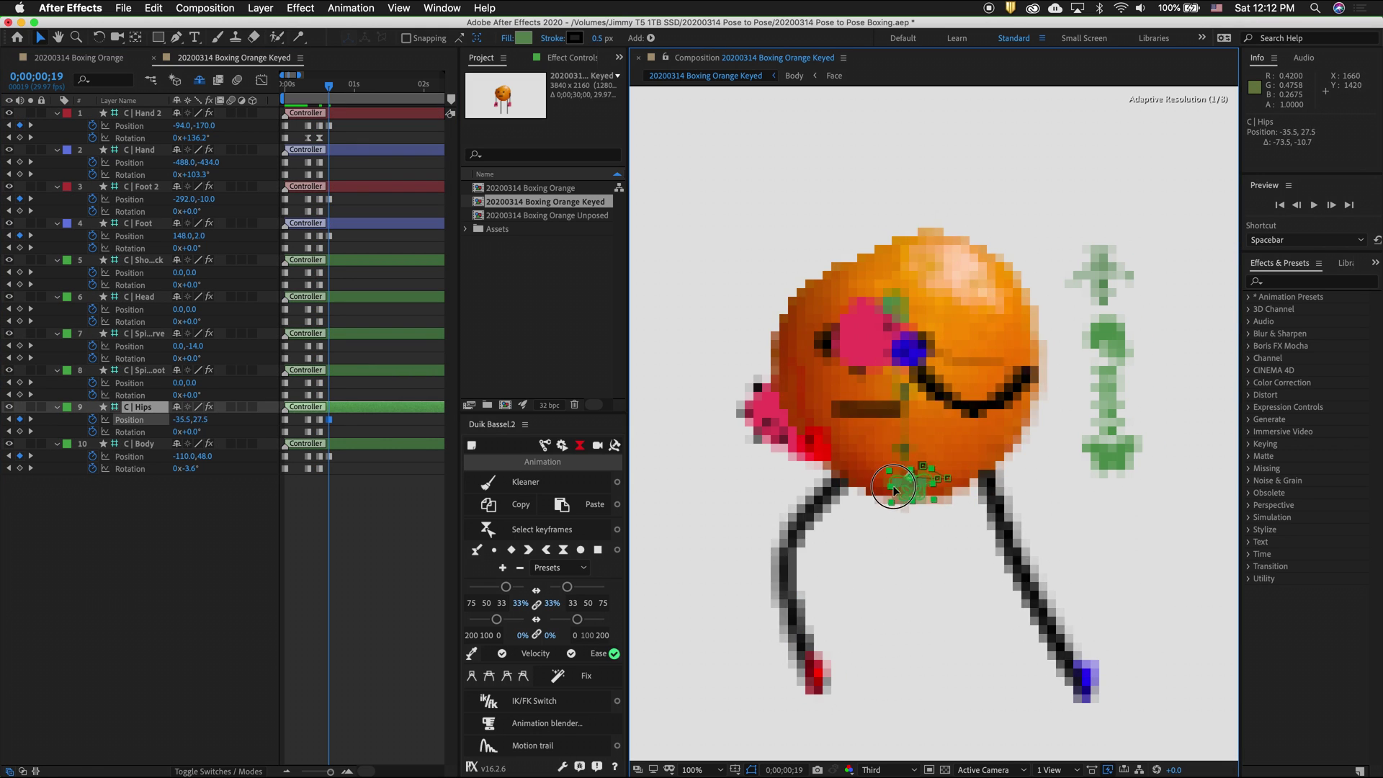
{"action": "left_click_drag", "start_coordinate": [816, 369], "coordinate": [769, 371]}
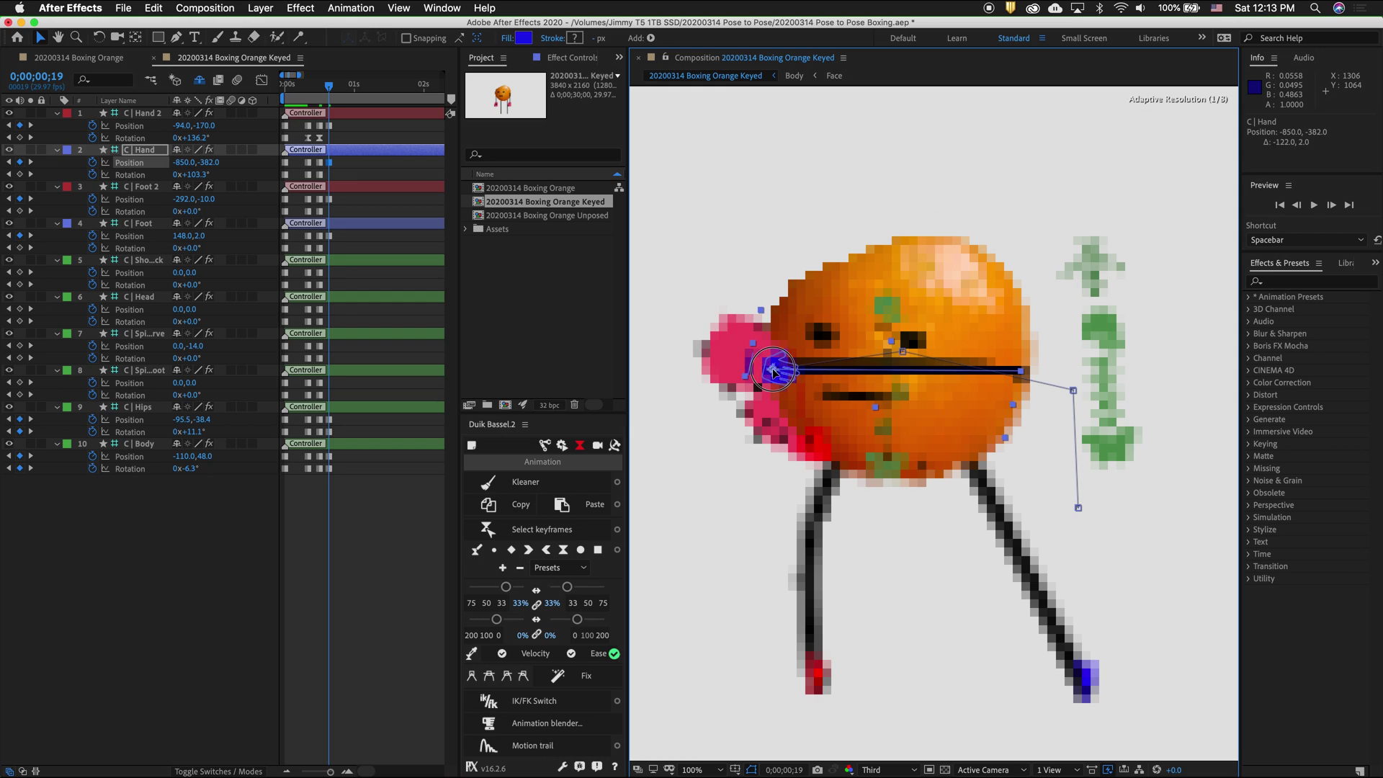
{"action": "left_click_drag", "start_coordinate": [812, 444], "coordinate": [834, 442]}
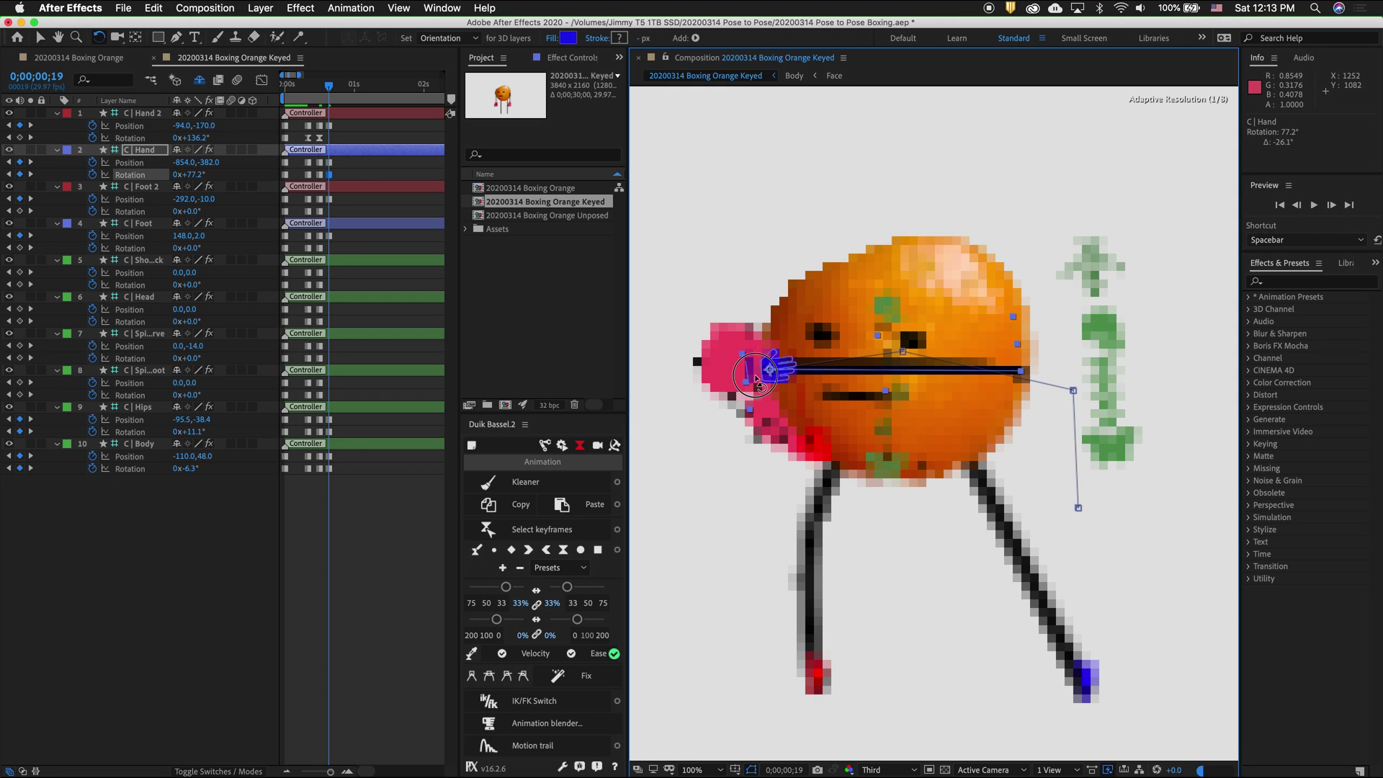
{"action": "left_click", "coordinate": [22, 138]}
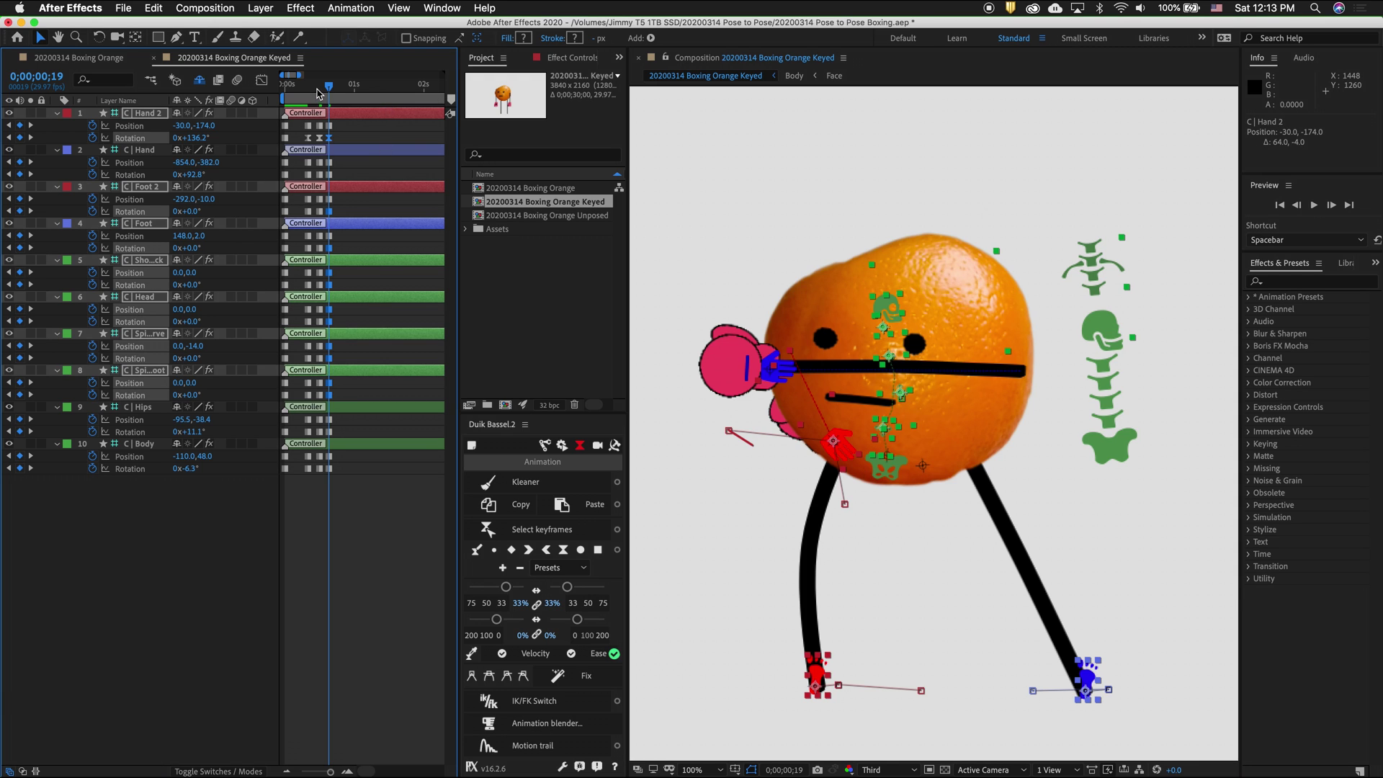
- At frame 25, punch the red glove out left at about 92° and return the blue glove to the face
{"action": "left_click_drag", "start_coordinate": [329, 91], "coordinate": [343, 91]}
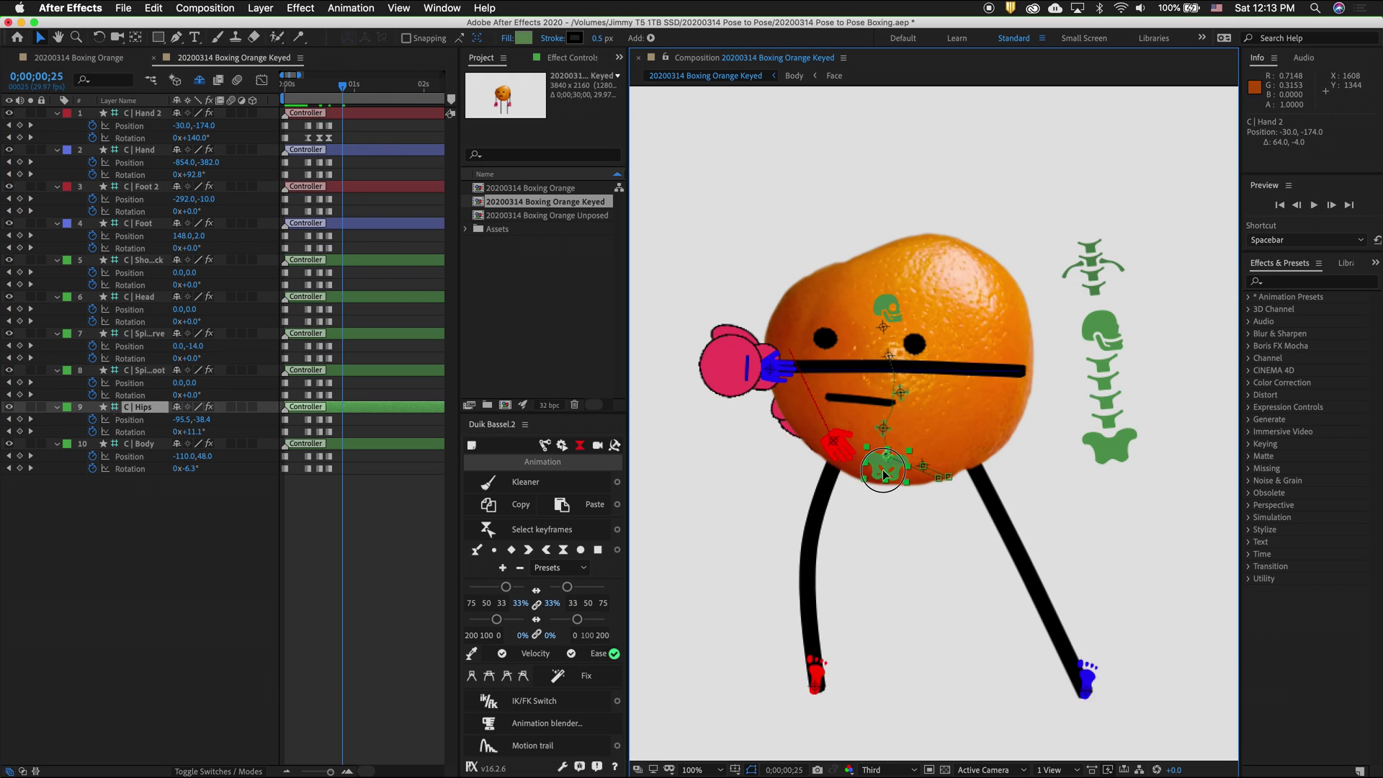
{"action": "mouse_move", "coordinate": [775, 368]}
{"action": "left_mouse_down"}
{"action": "mouse_move", "coordinate": [891, 394]}
{"action": "mouse_move", "coordinate": [958, 381]}
{"action": "left_mouse_up"}
{"action": "left_click_drag", "start_coordinate": [834, 441], "coordinate": [756, 465]}
{"action": "key", "text": "w"}
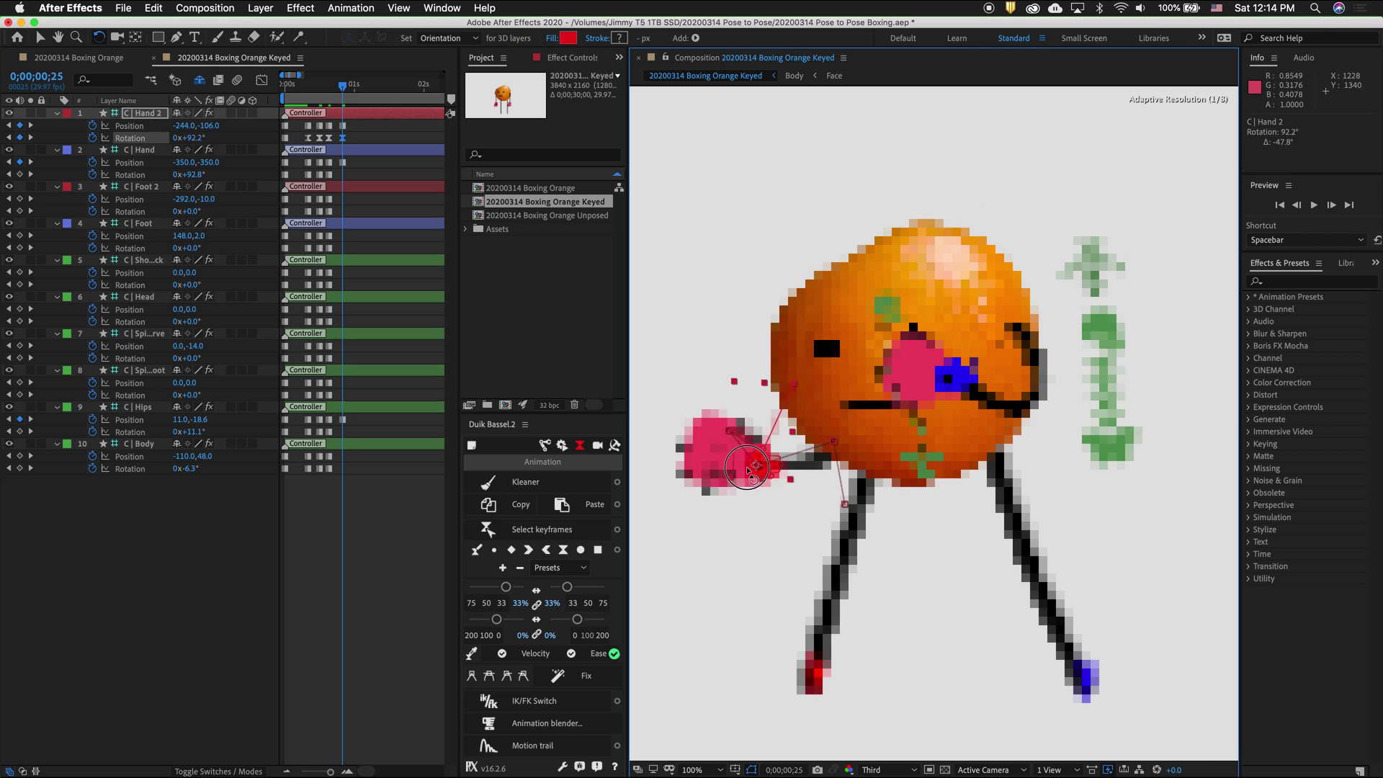
{"action": "mouse_move", "coordinate": [1095, 403]}
{"action": "left_mouse_down"}
{"action": "mouse_move", "coordinate": [1138, 458]}
{"action": "mouse_move", "coordinate": [1087, 457]}
{"action": "left_mouse_up"}
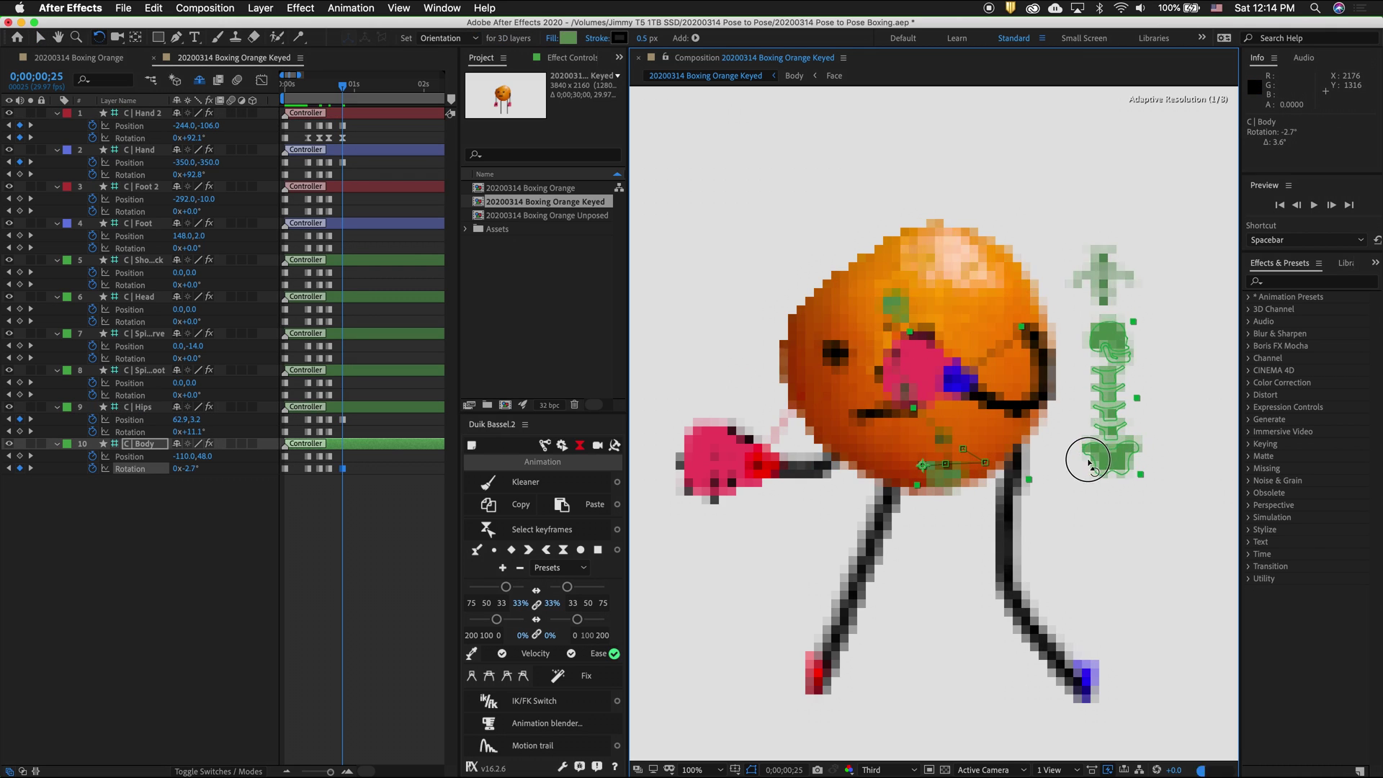
{"action": "key", "text": "super+a"}
{"action": "key", "text": "alt+shift+p"}
{"action": "key", "text": "alt+shift+r"}
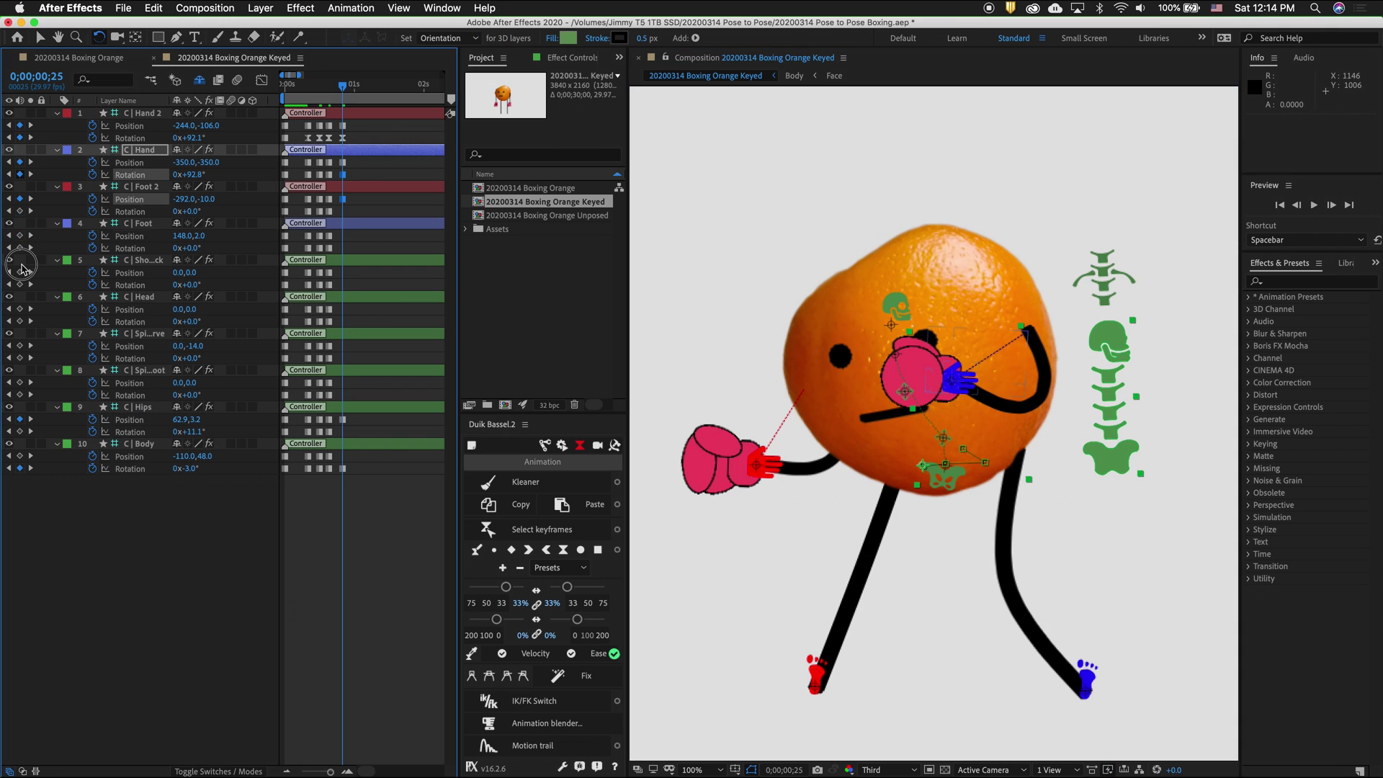
{"action": "left_click_drag", "start_coordinate": [14, 481], "coordinate": [43, 152]}
- At 1;01, raise the red glove, wind the blue glove back, adjust hips and body, and key everything
{"action": "key", "text": "Page_Down"}
{"action": "key", "text": "Page_Down"}
{"action": "key", "text": "Page_Down"}
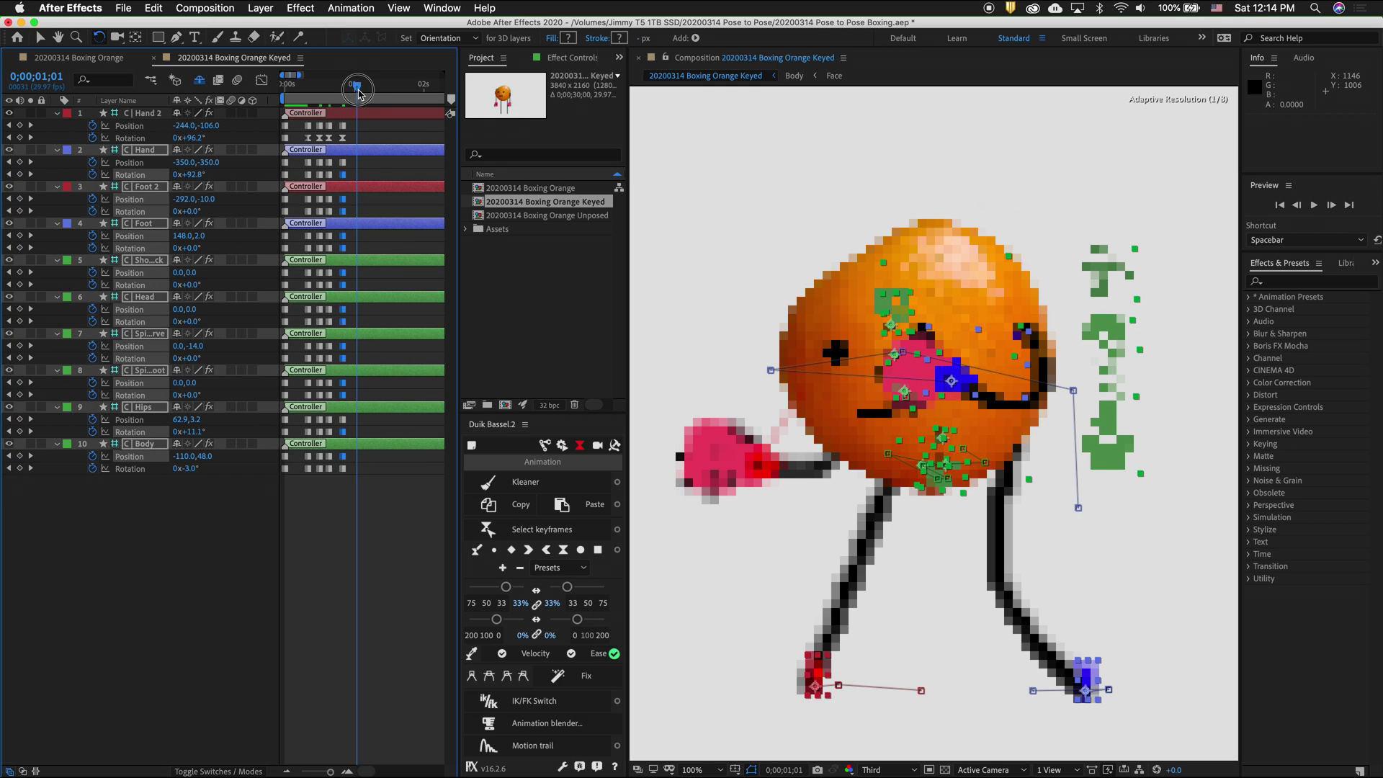
{"action": "left_click_drag", "start_coordinate": [756, 465], "coordinate": [691, 405]}
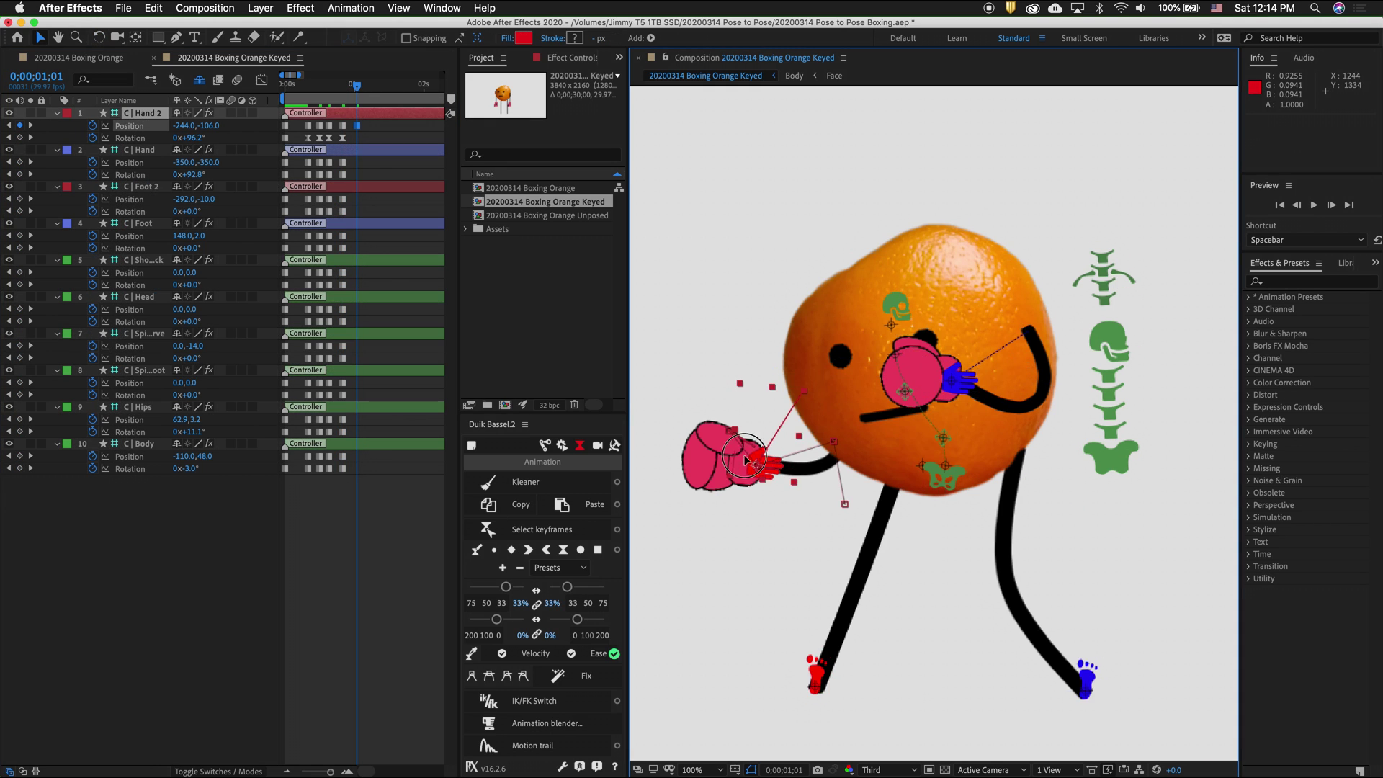
{"action": "left_click_drag", "start_coordinate": [719, 509], "coordinate": [740, 508]}
{"action": "left_click_drag", "start_coordinate": [713, 405], "coordinate": [698, 387]}
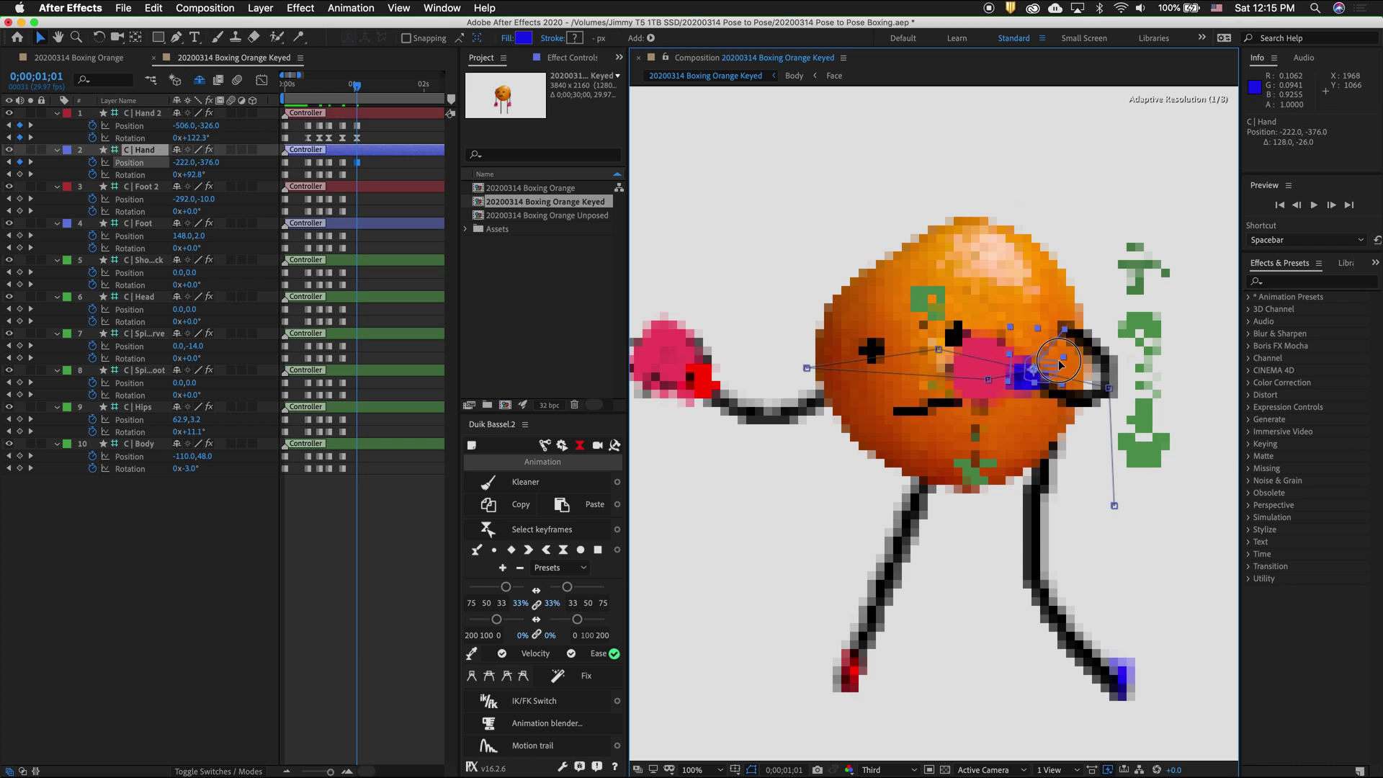
{"action": "left_click_drag", "start_coordinate": [976, 378], "coordinate": [1053, 353]}
{"action": "left_click_drag", "start_coordinate": [980, 473], "coordinate": [982, 485]}
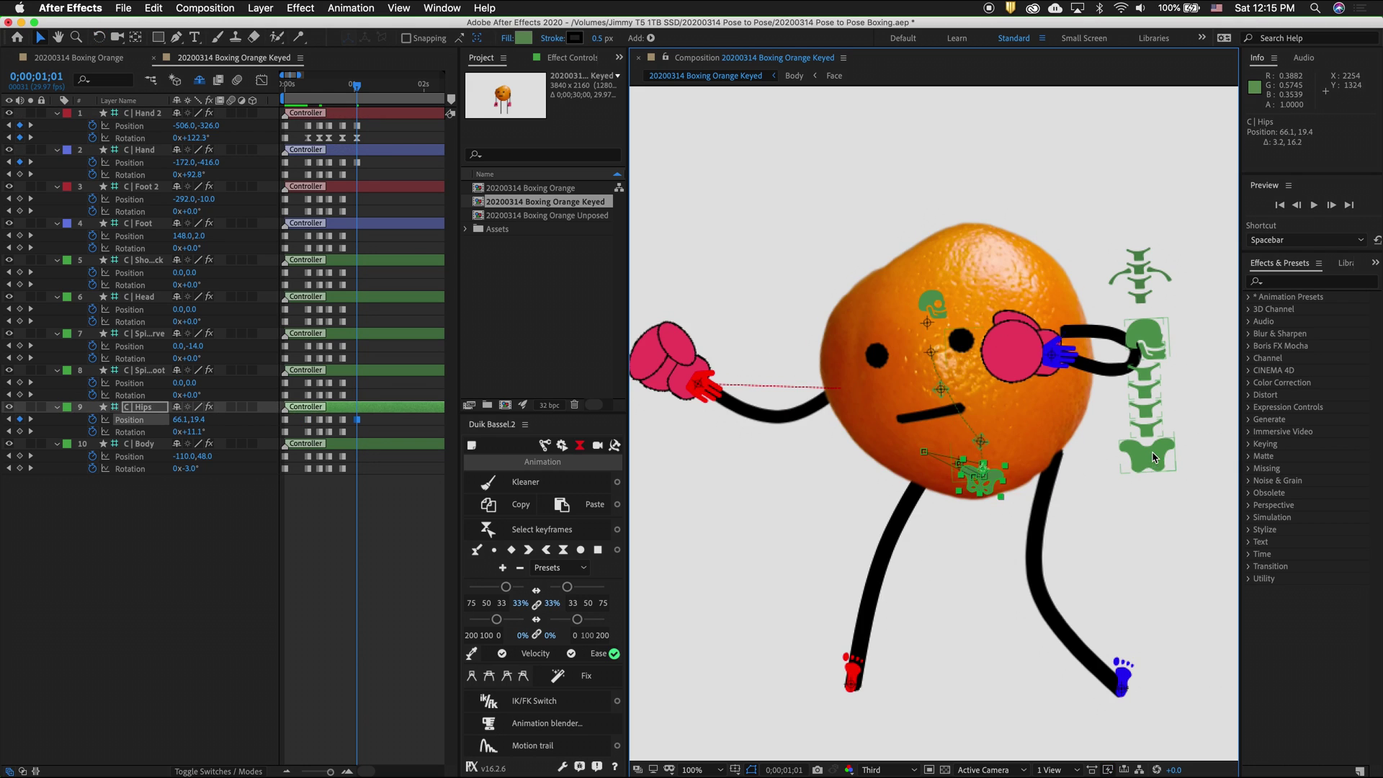
{"action": "left_click_drag", "start_coordinate": [1147, 456], "coordinate": [1146, 446]}
{"action": "key", "text": "super+a"}
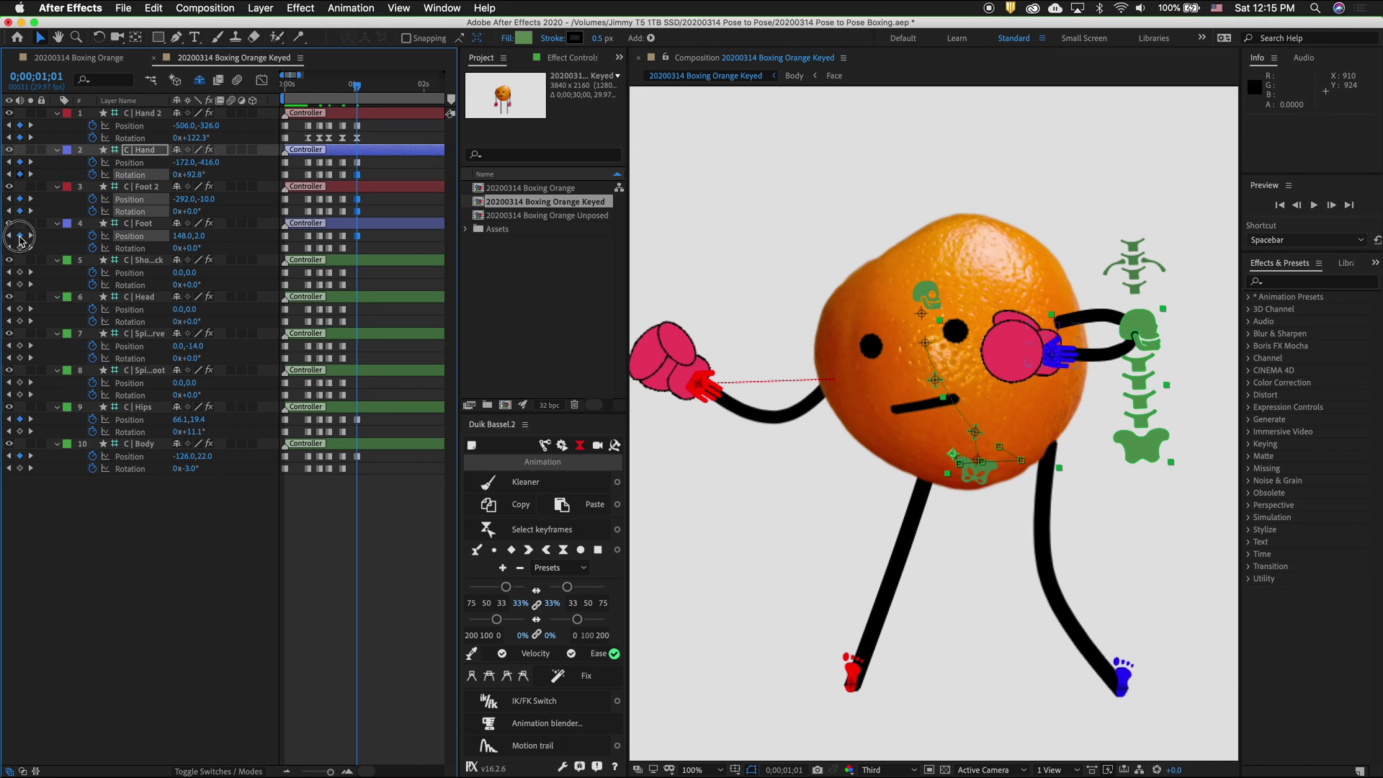
{"action": "left_click", "coordinate": [20, 174]}
- At 1;08, tilt the body about 6°, lift the feet, and bring the red glove toward the face
{"action": "left_click_drag", "start_coordinate": [358, 86], "coordinate": [372, 86]}
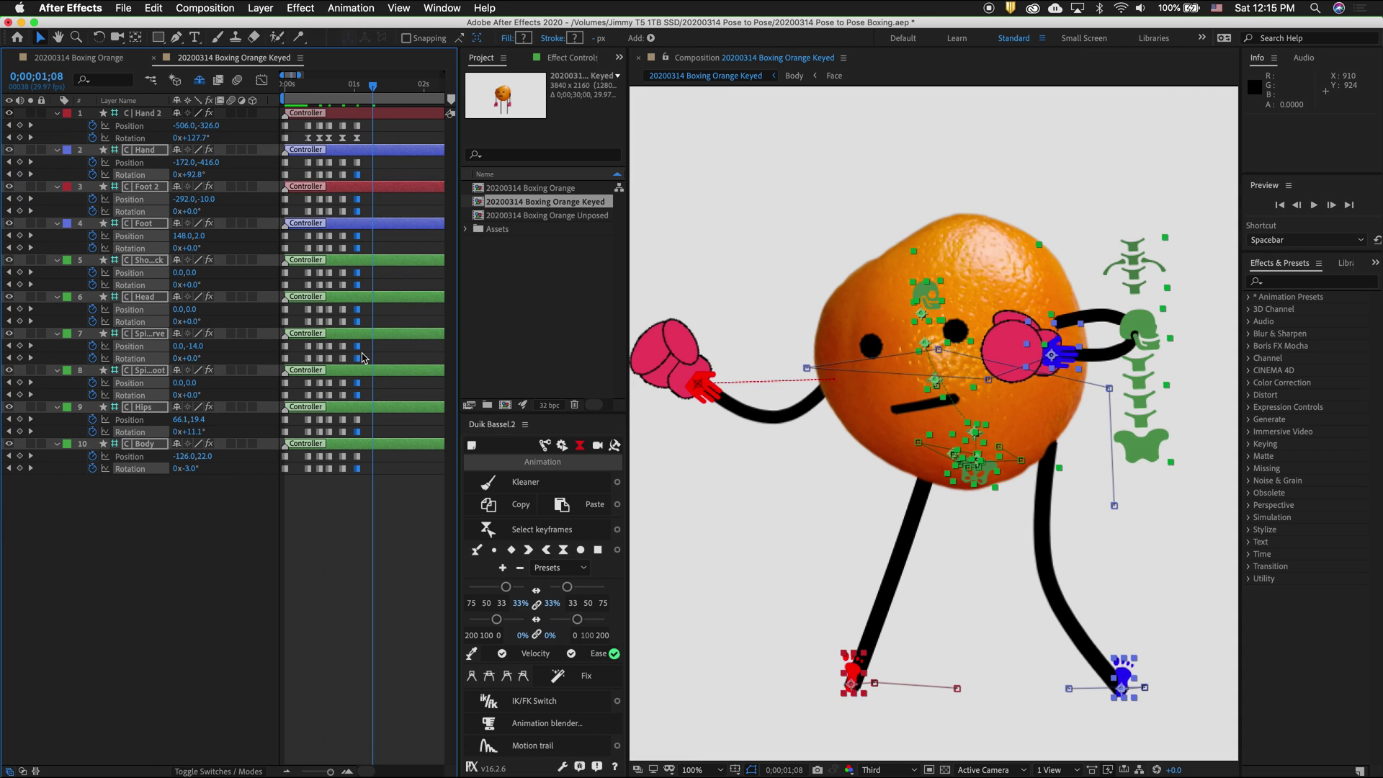
{"action": "key", "text": "w"}
{"action": "left_click_drag", "start_coordinate": [1146, 439], "coordinate": [1107, 493]}
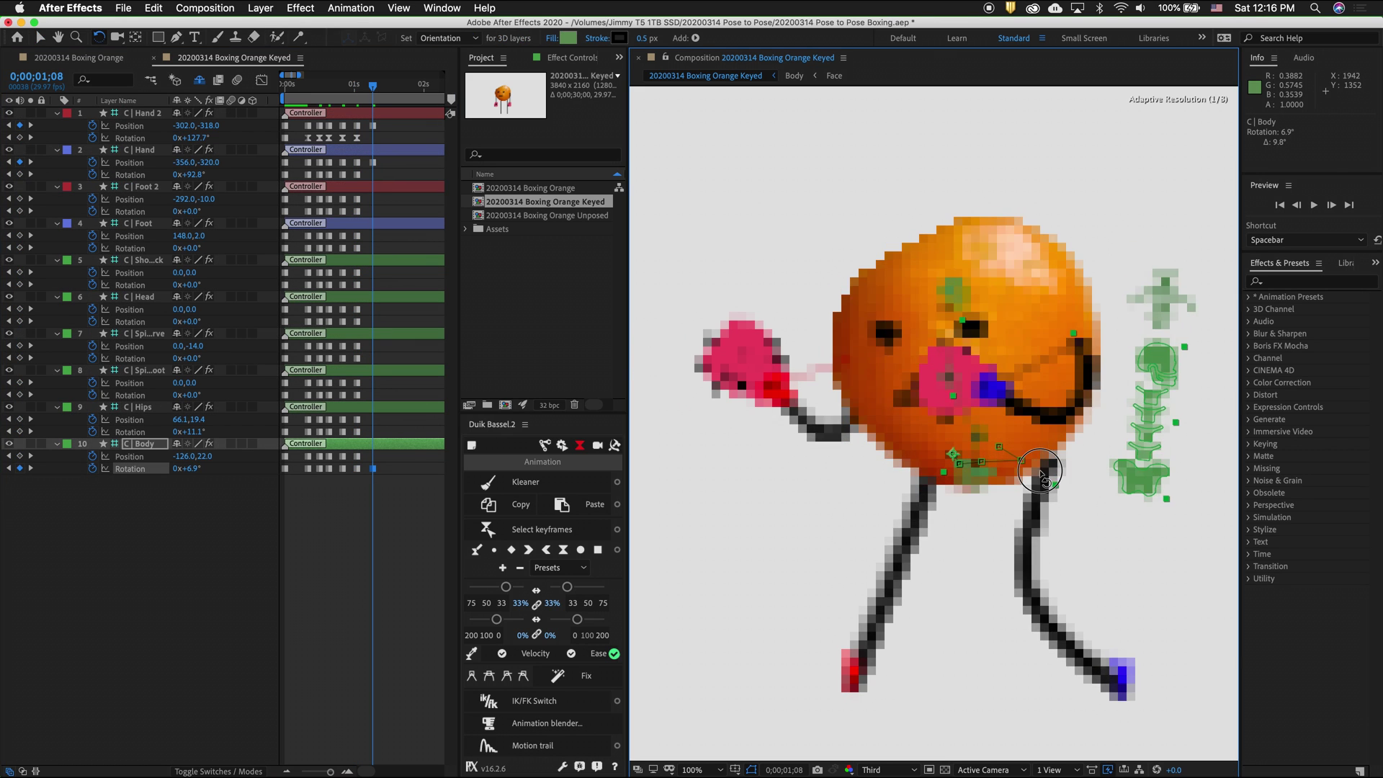
{"action": "key", "text": "v"}
{"action": "left_click_drag", "start_coordinate": [1120, 679], "coordinate": [1065, 657]}
{"action": "left_click_drag", "start_coordinate": [853, 674], "coordinate": [915, 664]}
{"action": "left_click_drag", "start_coordinate": [770, 386], "coordinate": [814, 394]}
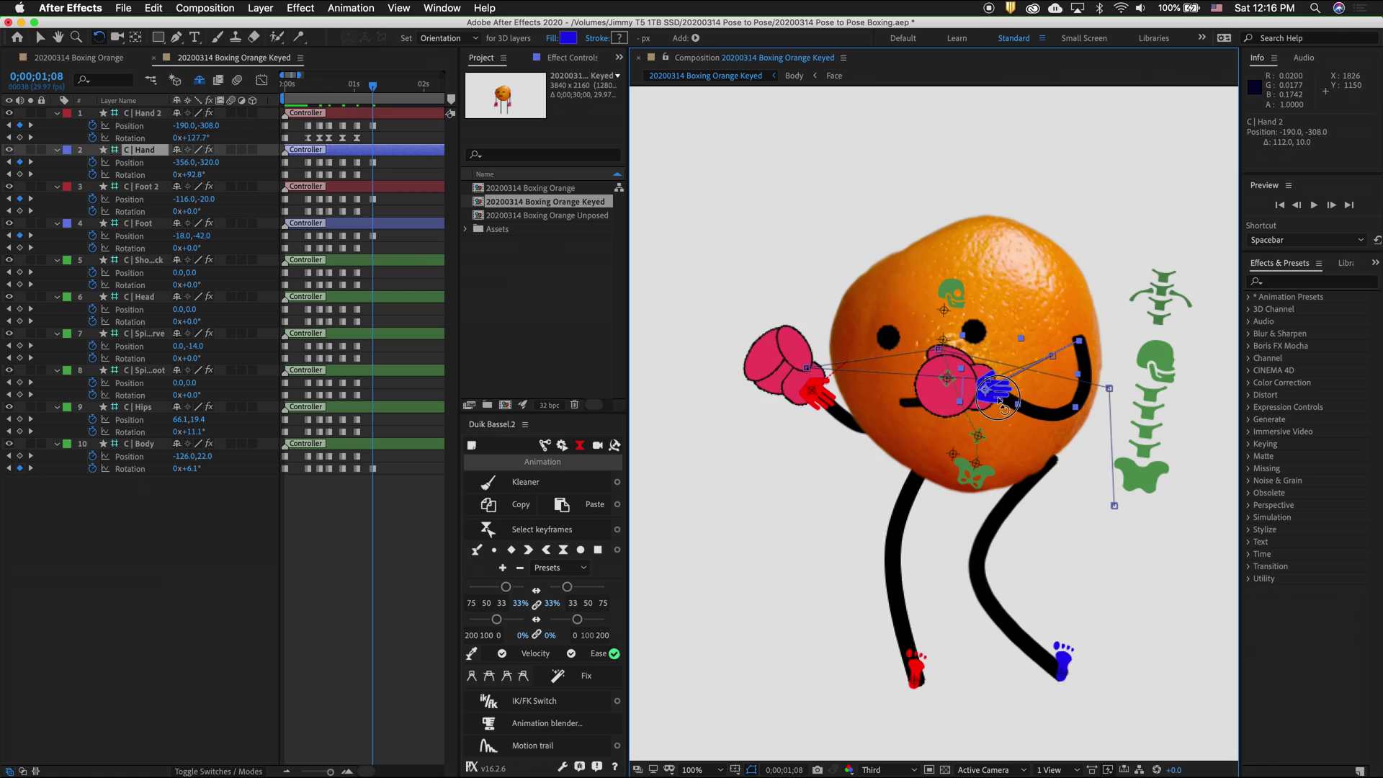
{"action": "key", "text": "w"}
{"action": "key", "text": "super+a"}
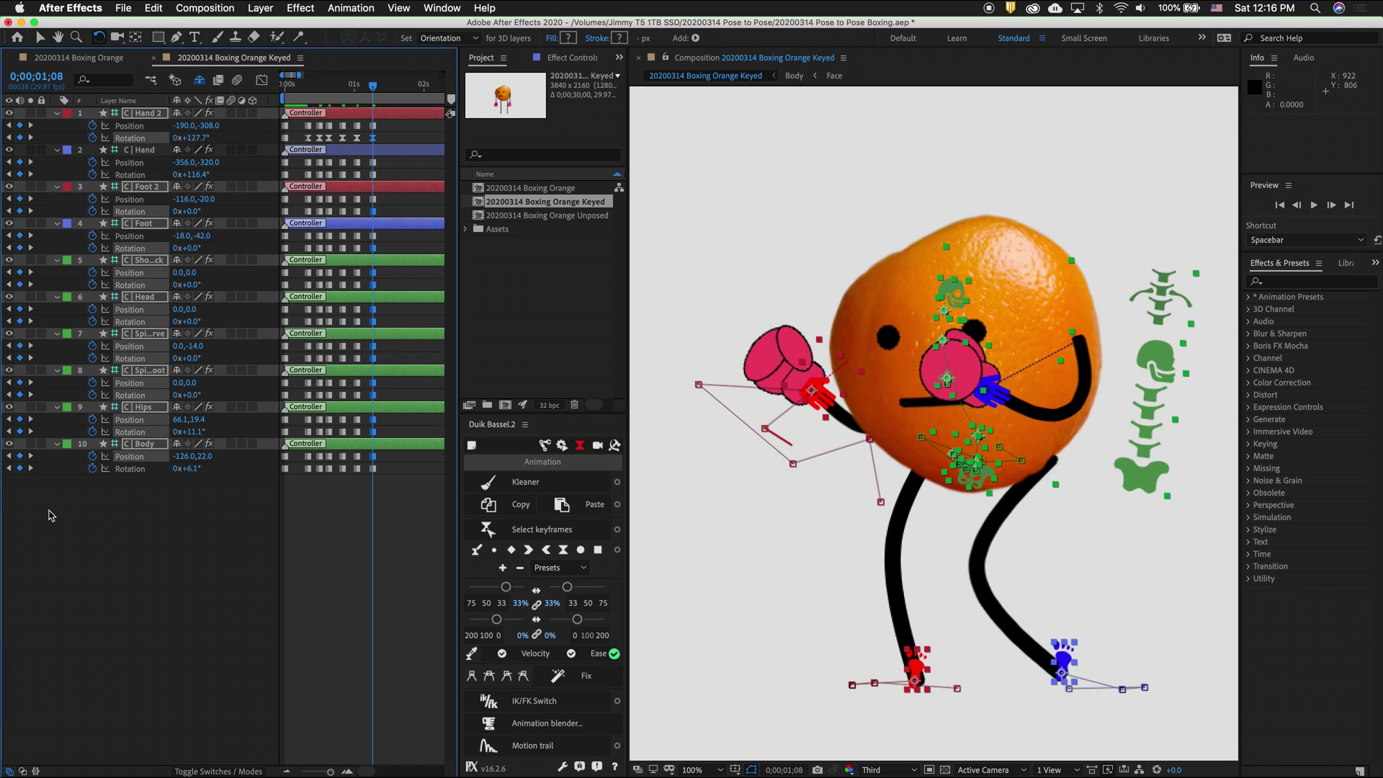
- Step through the keyed poses from frame 10 to 19, ending at frame 15
{"action": "key", "text": "Page_Up"}
{"action": "key", "text": "Page_Up"}
{"action": "key", "text": "Page_Up"}
{"action": "key", "text": "Page_Up"}
{"action": "key", "text": "Page_Up"}
{"action": "key", "text": "Page_Up"}
{"action": "key", "text": "Page_Up"}
{"action": "key", "text": "Page_Up"}
{"action": "key", "text": "Page_Up"}
{"action": "key", "text": "Page_Up"}
{"action": "key", "text": "Page_Up"}
{"action": "key", "text": "Page_Up"}
{"action": "key", "text": "Page_Down"}
{"action": "key", "text": "Page_Down"}
{"action": "key", "text": "Page_Down"}
{"action": "key", "text": "Page_Down"}
{"action": "key", "text": "Page_Down"}
{"action": "key", "text": "Page_Down"}
{"action": "key", "text": "Page_Down"}
{"action": "key", "text": "Page_Down"}
{"action": "key", "text": "Page_Down"}
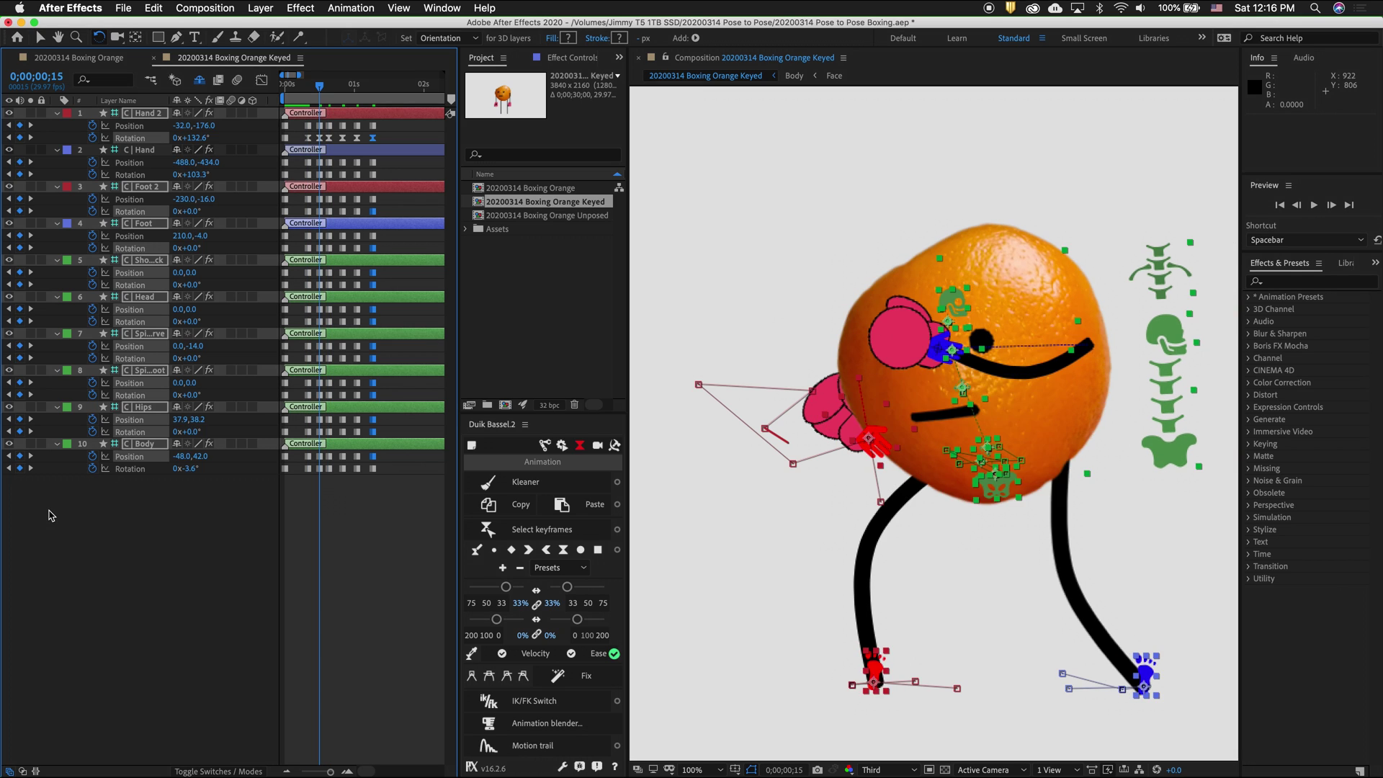
{"action": "key", "text": "Page_Up"}
{"action": "key", "text": "Page_Up"}
{"action": "key", "text": "Page_Up"}
- At frame 0, apply Duik's Ease Out to the rest-pose keyframes
{"action": "left_click_drag", "start_coordinate": [321, 90], "coordinate": [281, 93]}
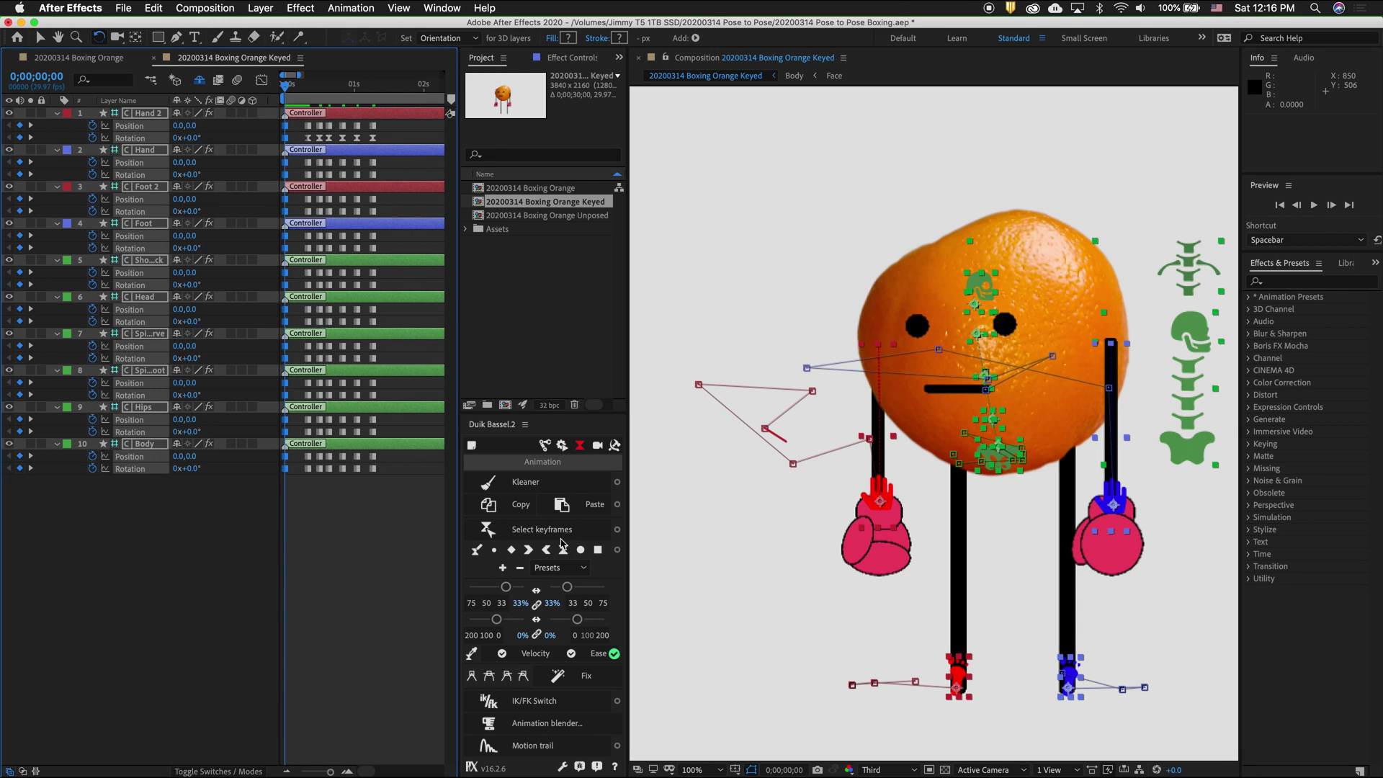
{"action": "left_click", "coordinate": [548, 551]}
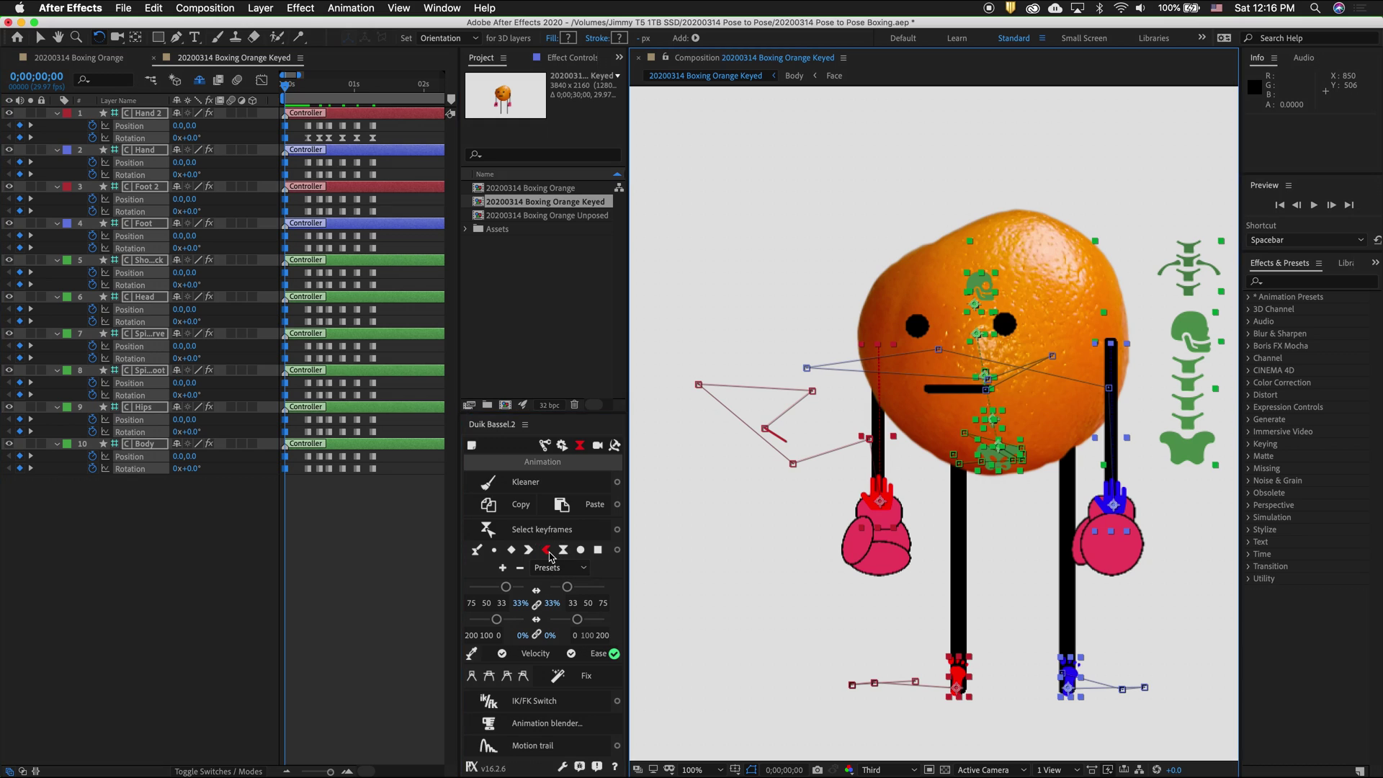